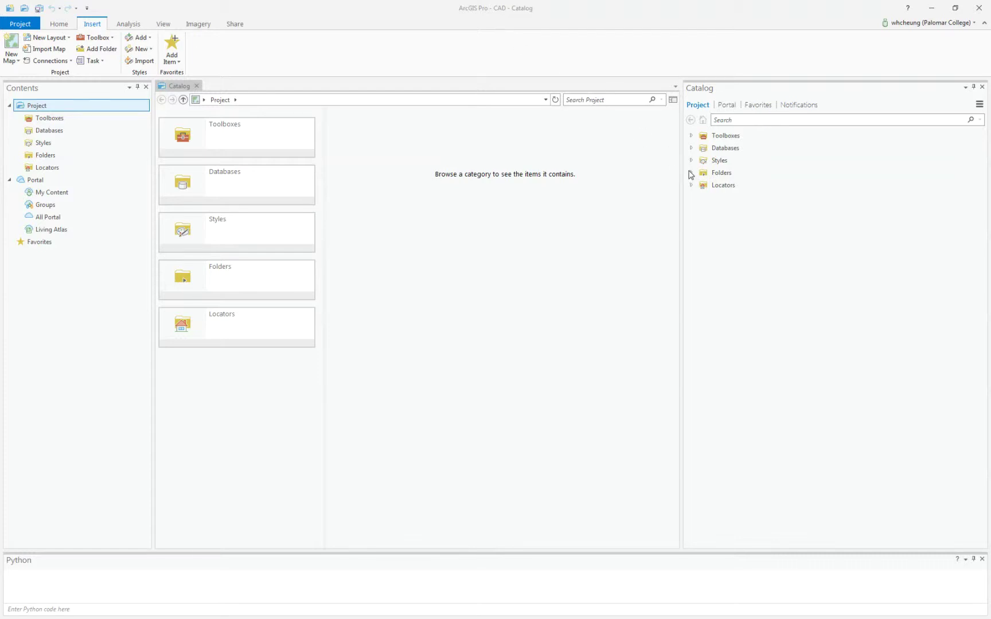
Browse the project's CAD folder down to SantaFeHills.dwg in CAD Example and list the drawing's feature classes
click(691, 173)
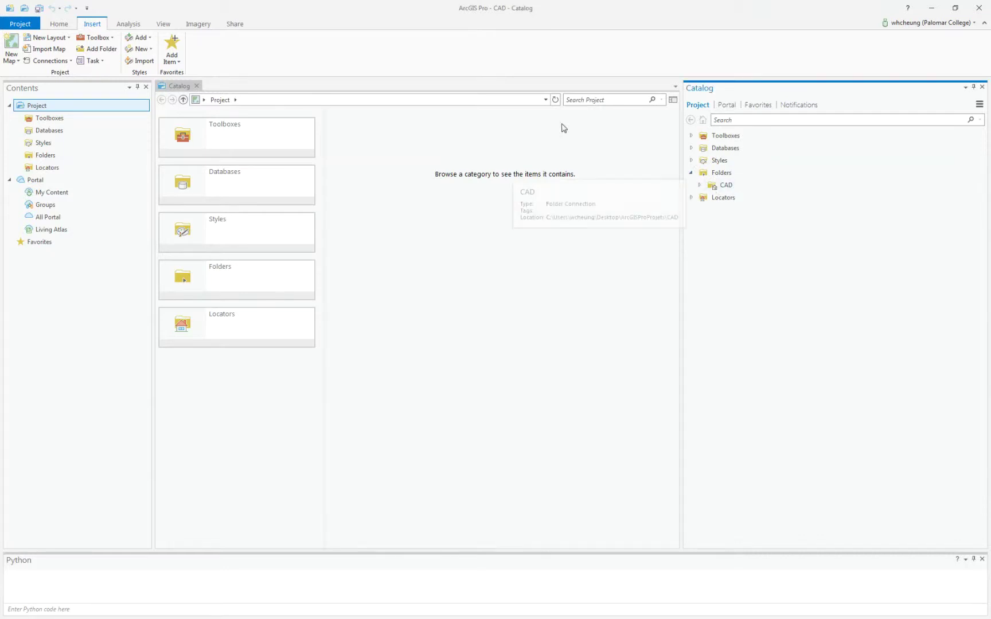
click(700, 185)
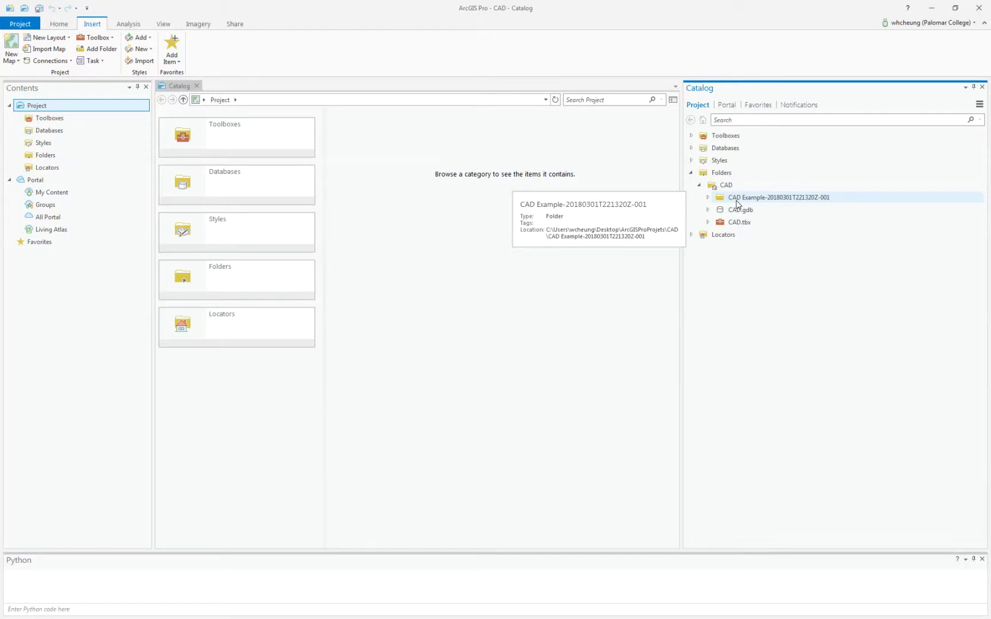
click(708, 197)
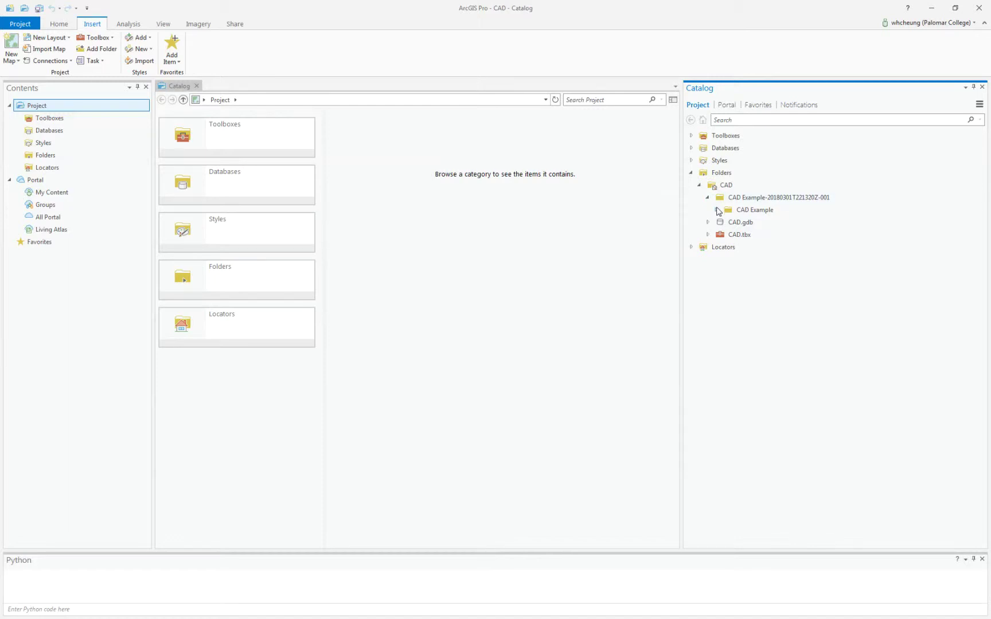
click(717, 210)
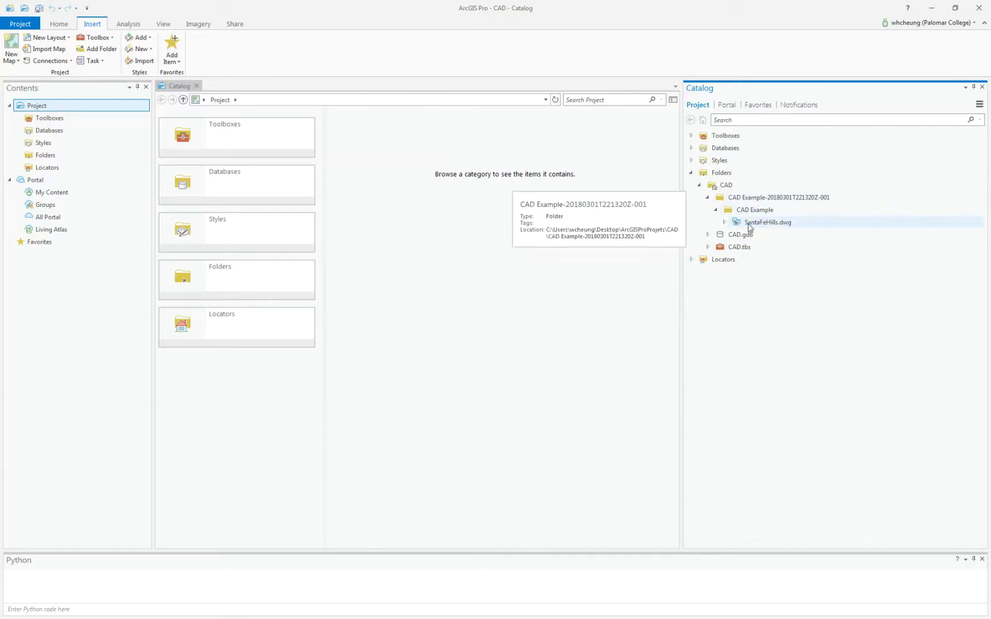
click(724, 223)
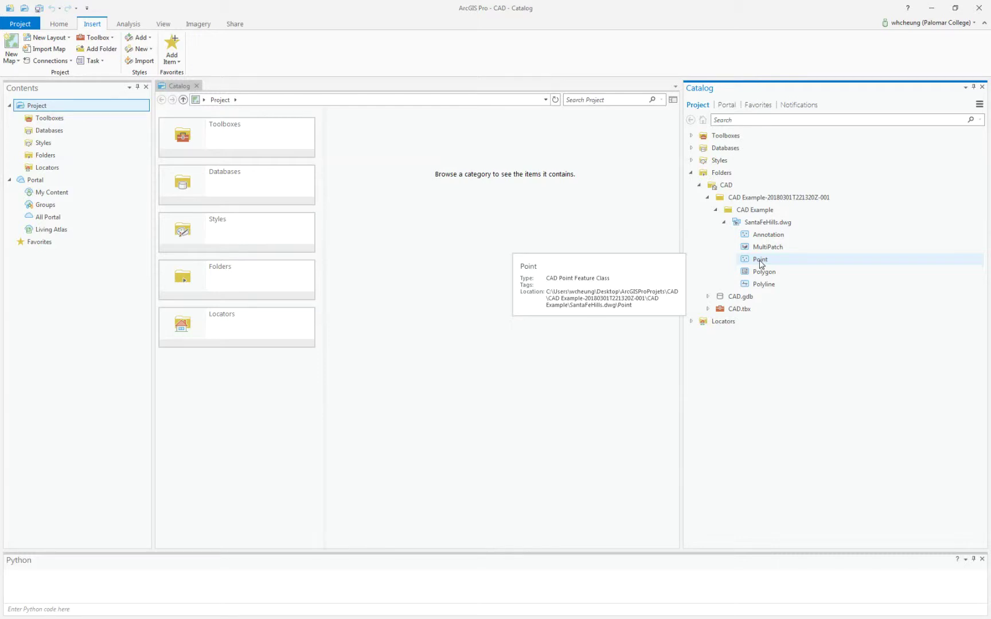
Search the geoprocessing tools for "CAD to geodatabase", then return to the project catalog
click(129, 25)
click(139, 49)
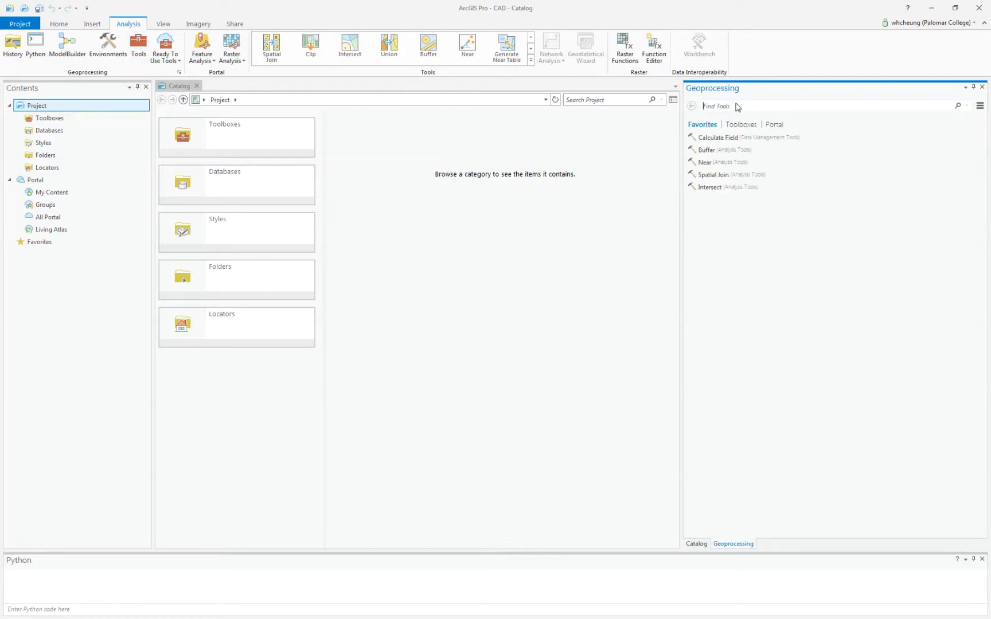
text(CAD to geodatabase)
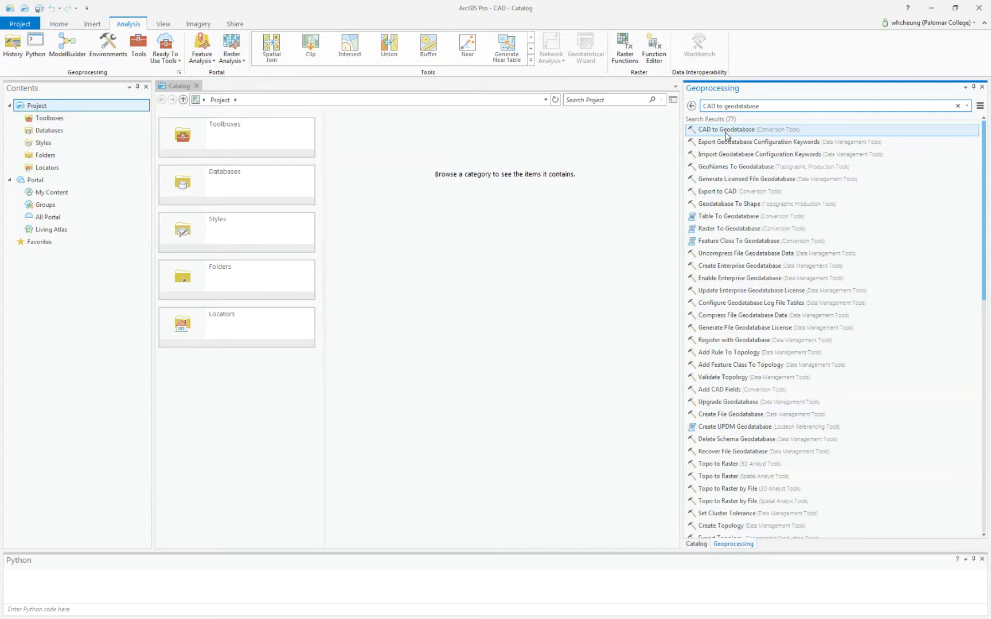
click(982, 88)
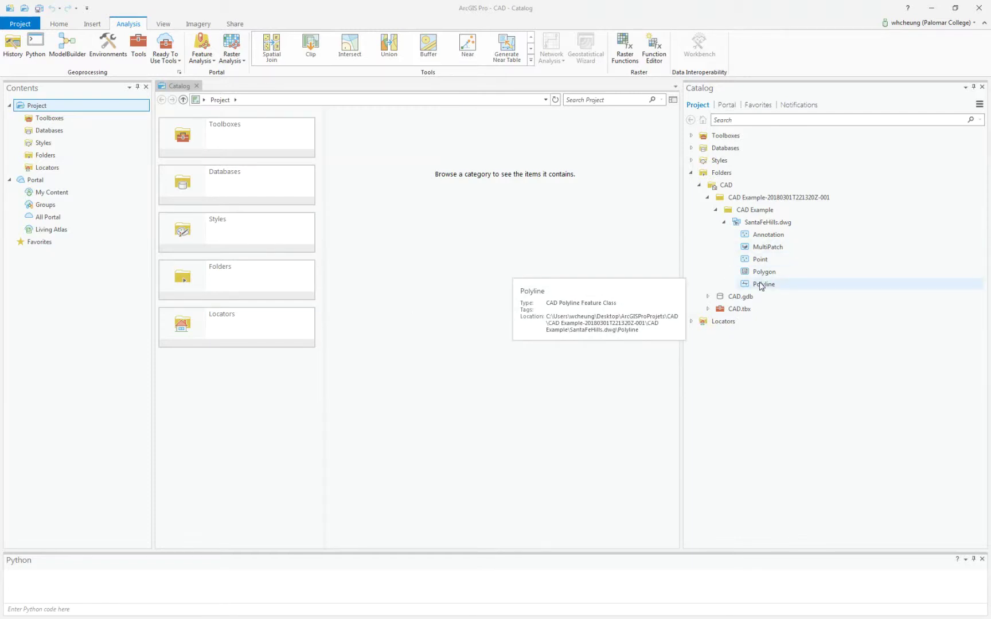
Insert a new map and add the Polyline feature class of SantaFeHills.dwg to it
click(98, 24)
click(11, 53)
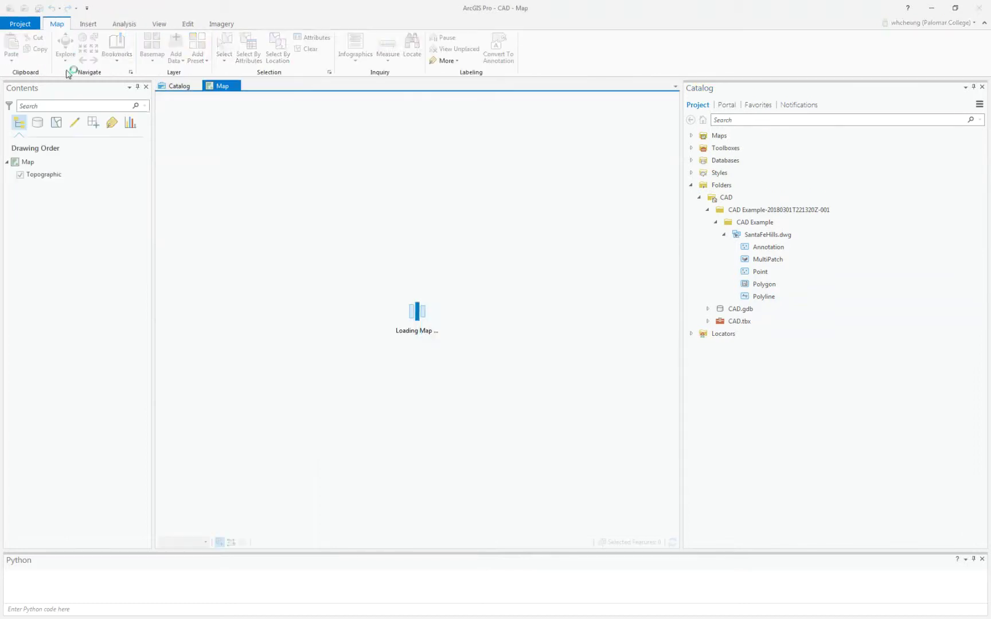
click(764, 299)
drag(765, 299, 268, 323)
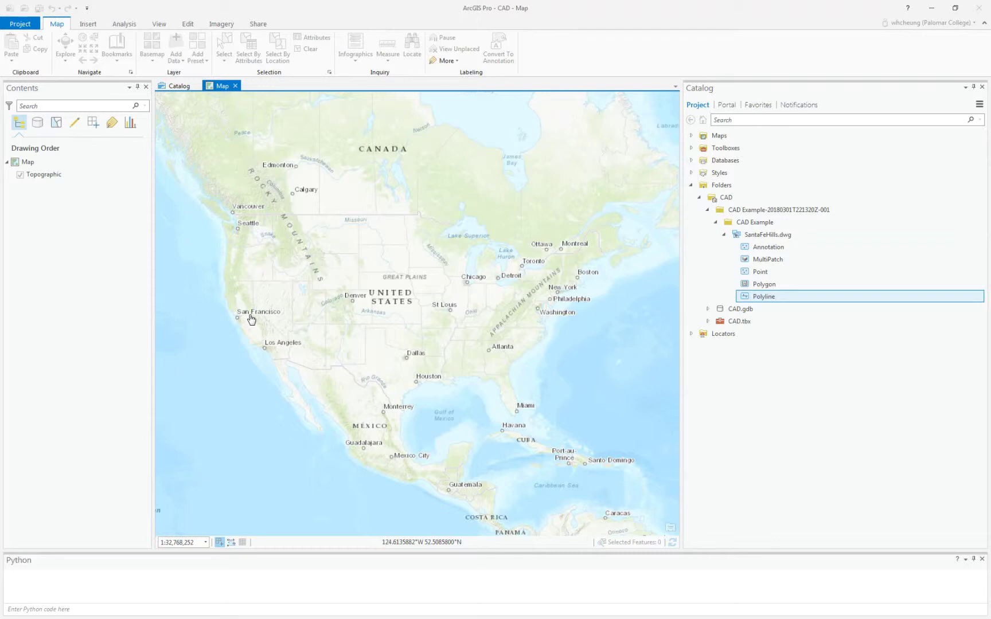
drag(763, 296, 471, 257)
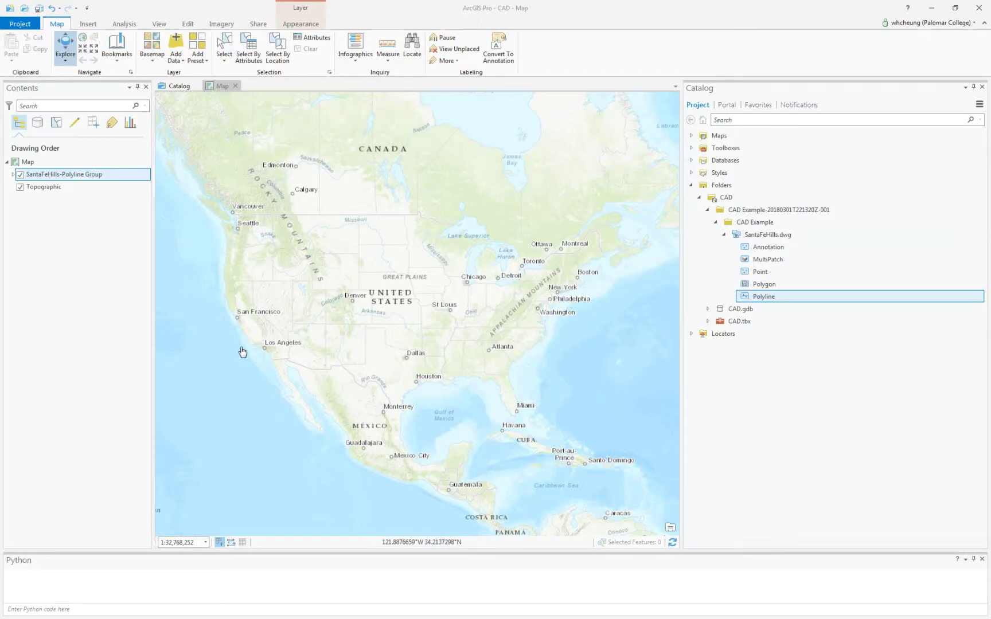
Expand the SantaFeHills-Polyline Group and zoom the map to its SantaFeHills-Polyline layer
click(13, 176)
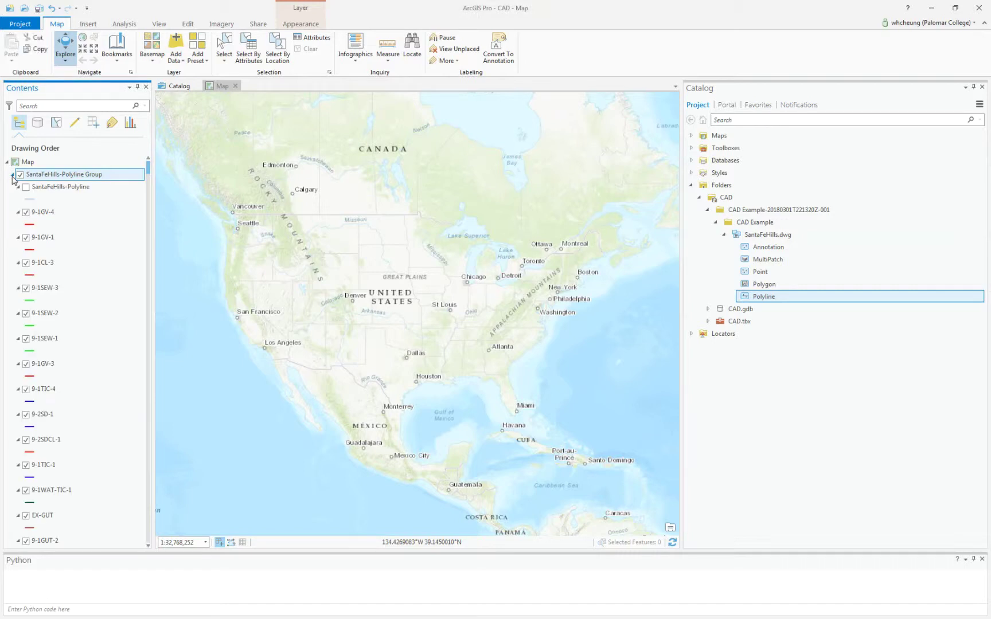
click(44, 190)
right_click(44, 190)
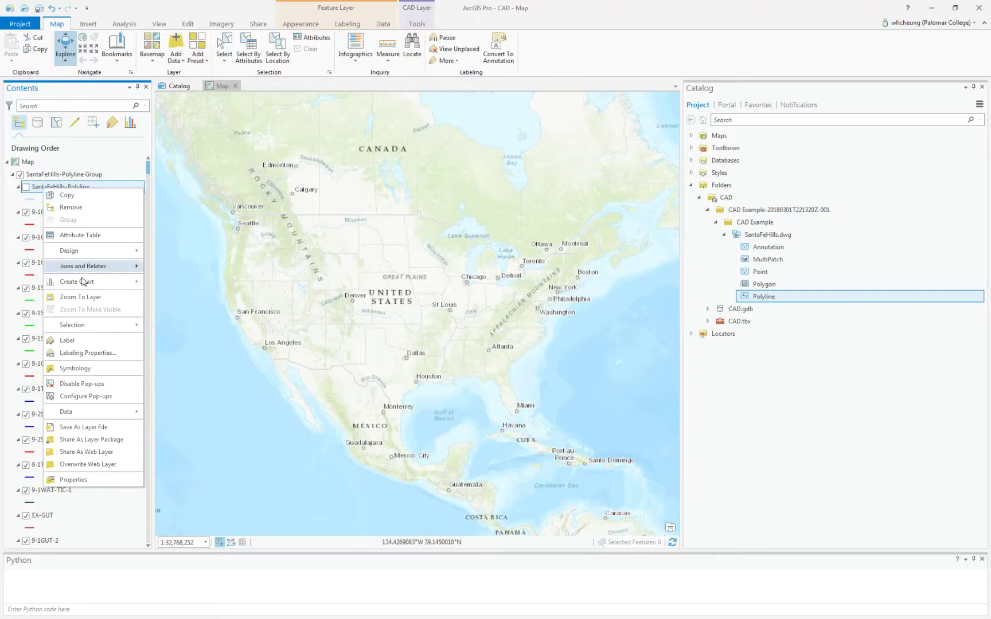
click(89, 297)
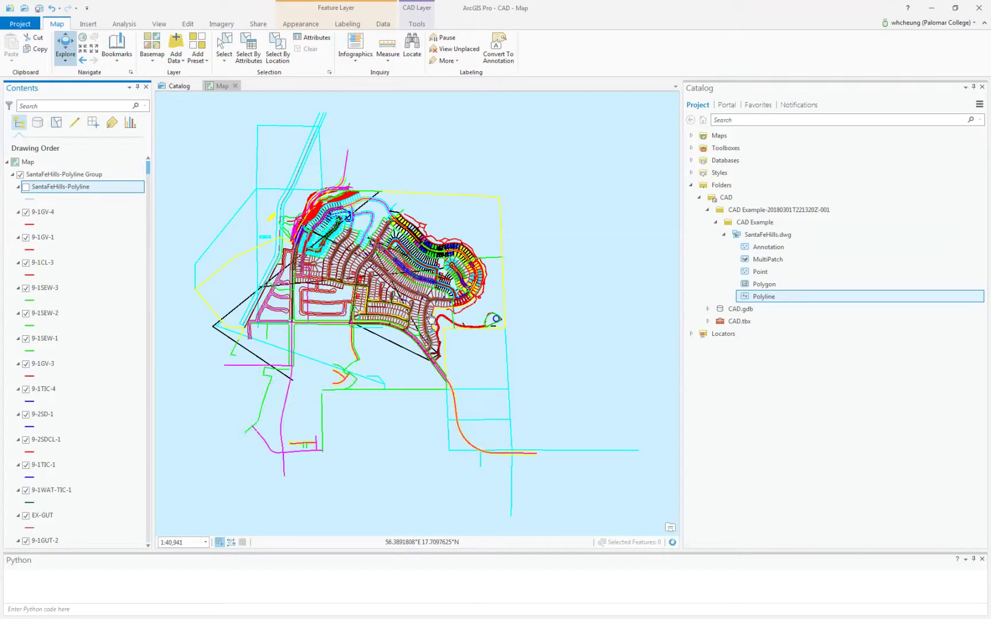
Examine where the CAD drawing falls on the basemap relative to surrounding coastlines and countries
scroll(430, 316, down, 1)
scroll(431, 317, down, 10)
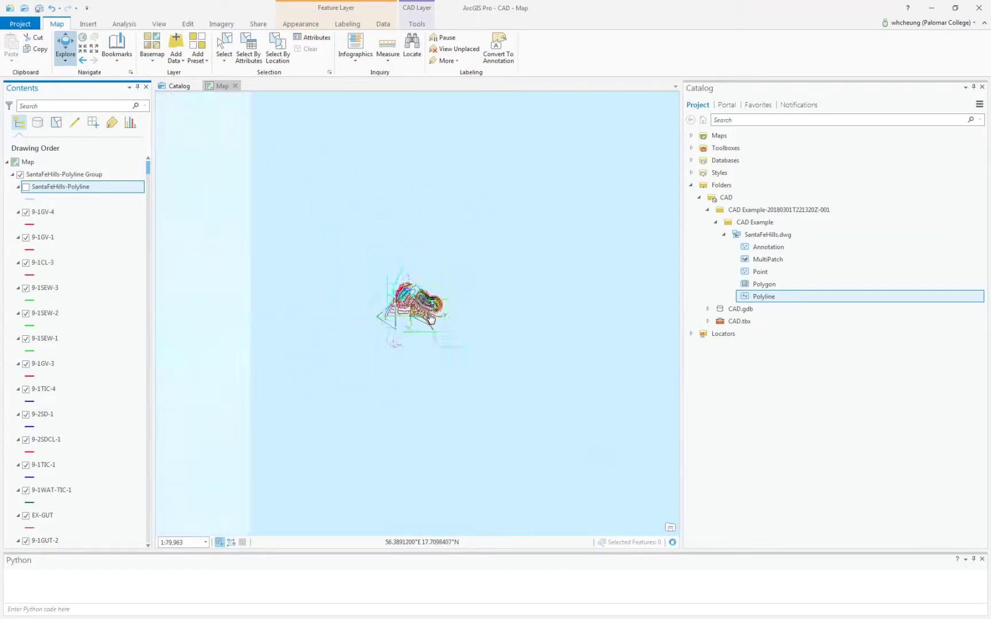
scroll(431, 317, down, 4)
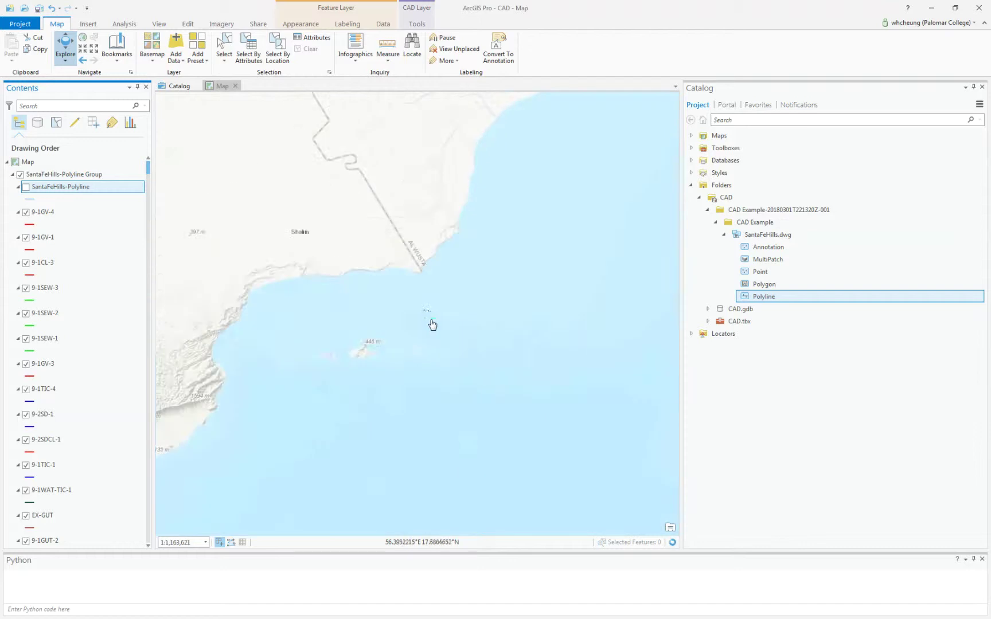
scroll(432, 319, down, 2)
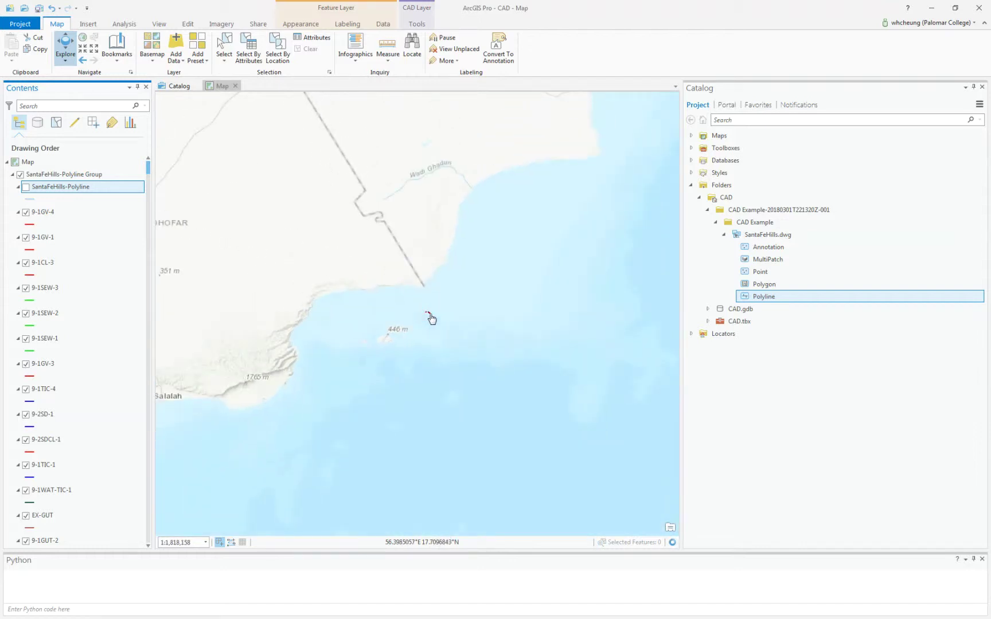
scroll(431, 318, down, 1)
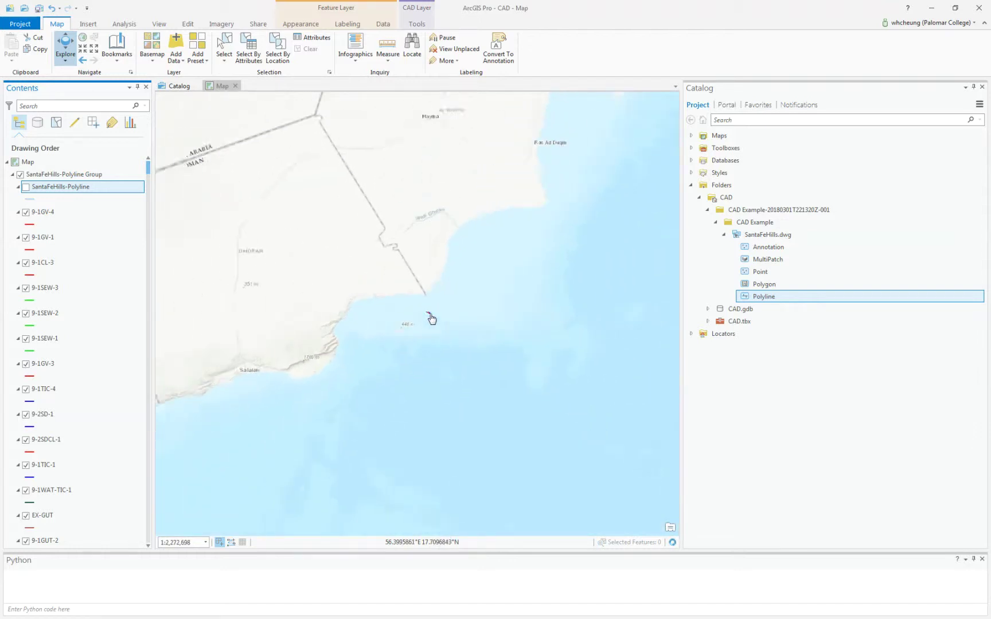
scroll(431, 318, down, 3)
scroll(434, 325, down, 3)
scroll(431, 325, down, 1)
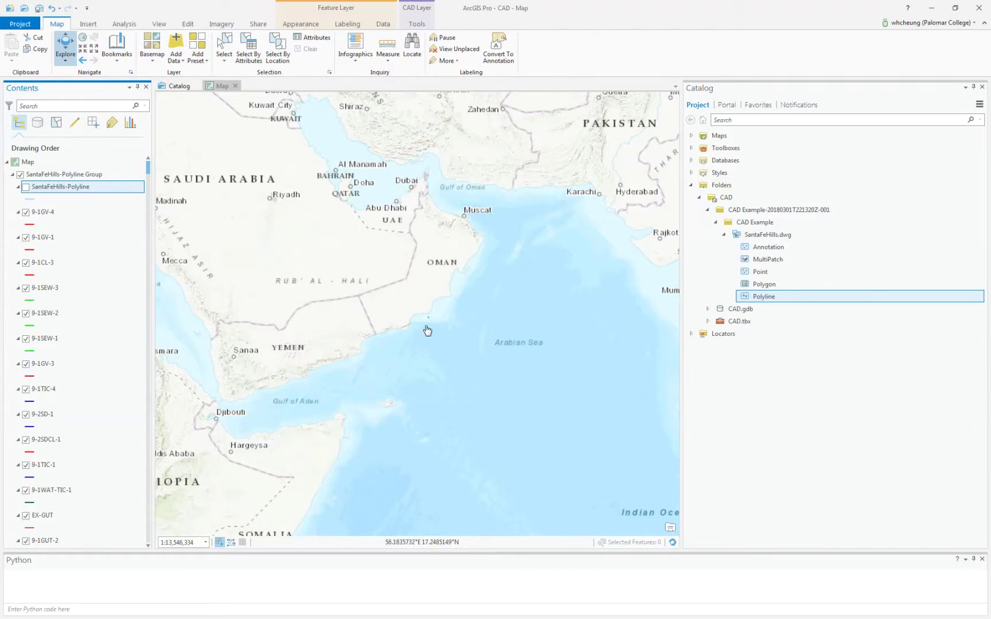
scroll(427, 331, down, 2)
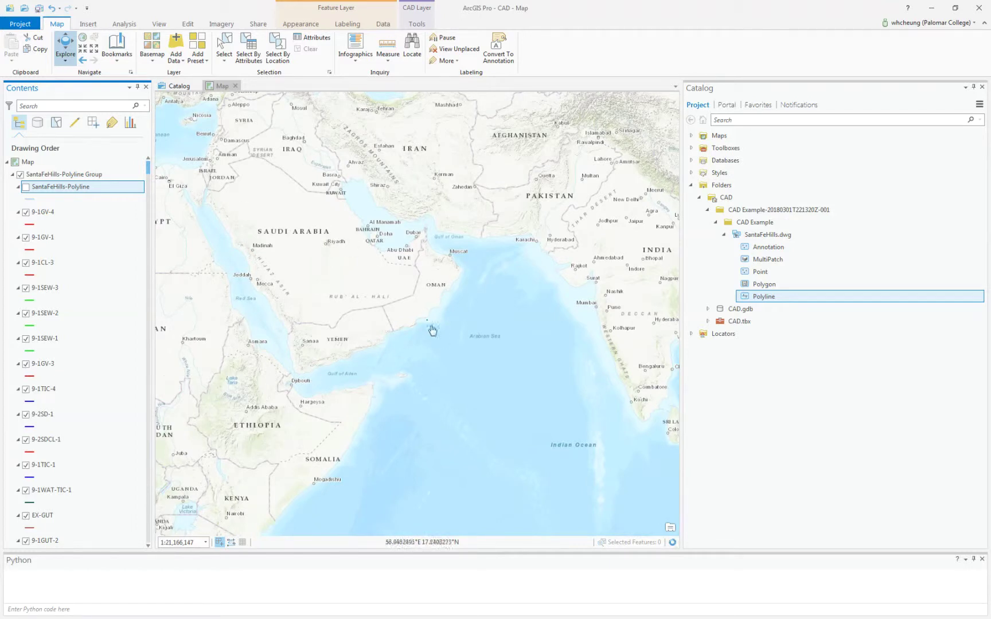
scroll(418, 340, up, 3)
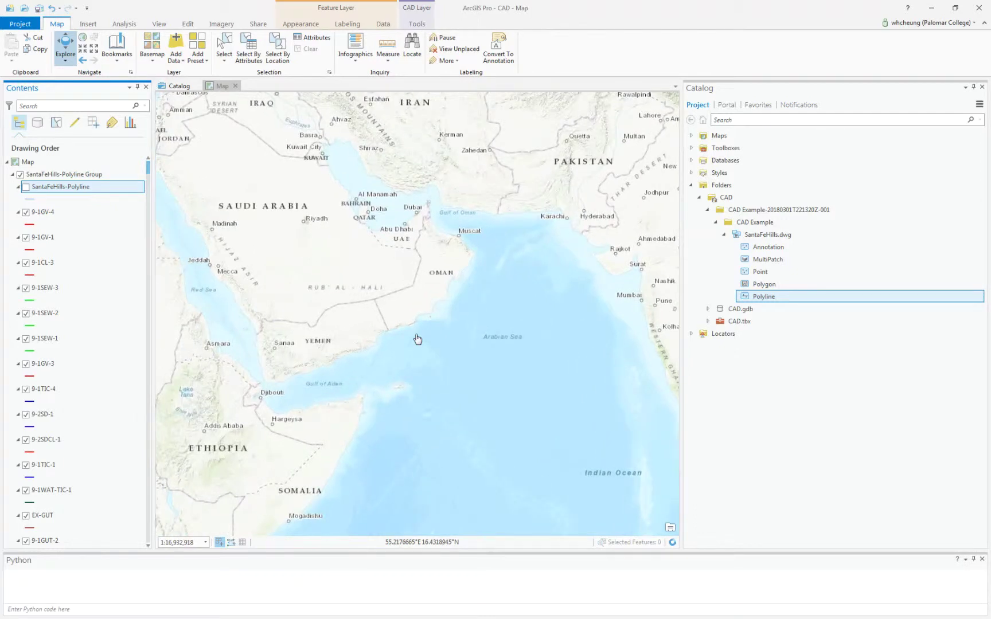
scroll(417, 340, up, 3)
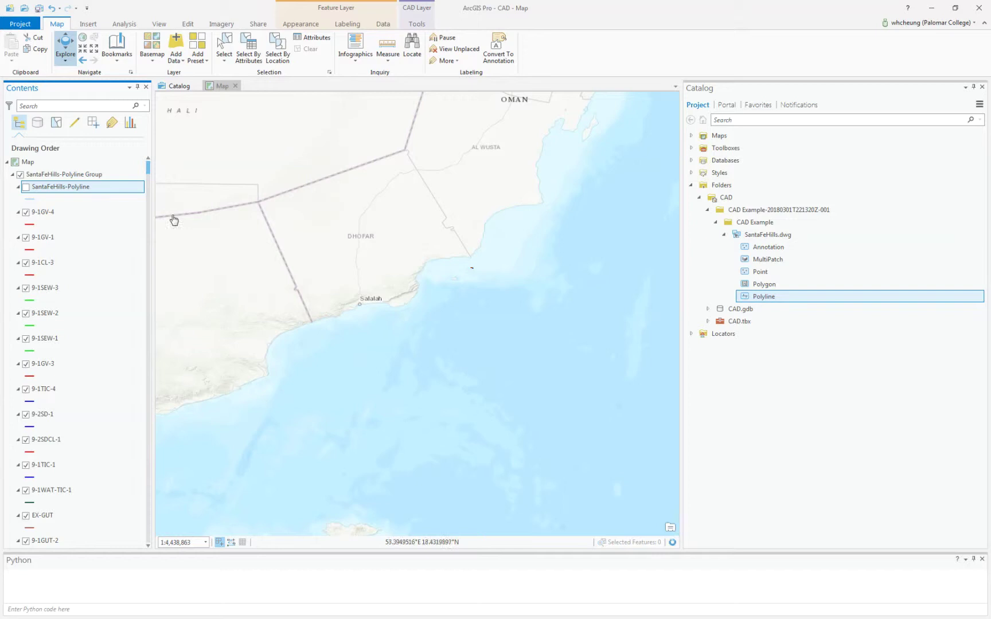
Create a bookmark named CAD at the full extent of the SantaFeHills-Polyline layer
right_click(87, 191)
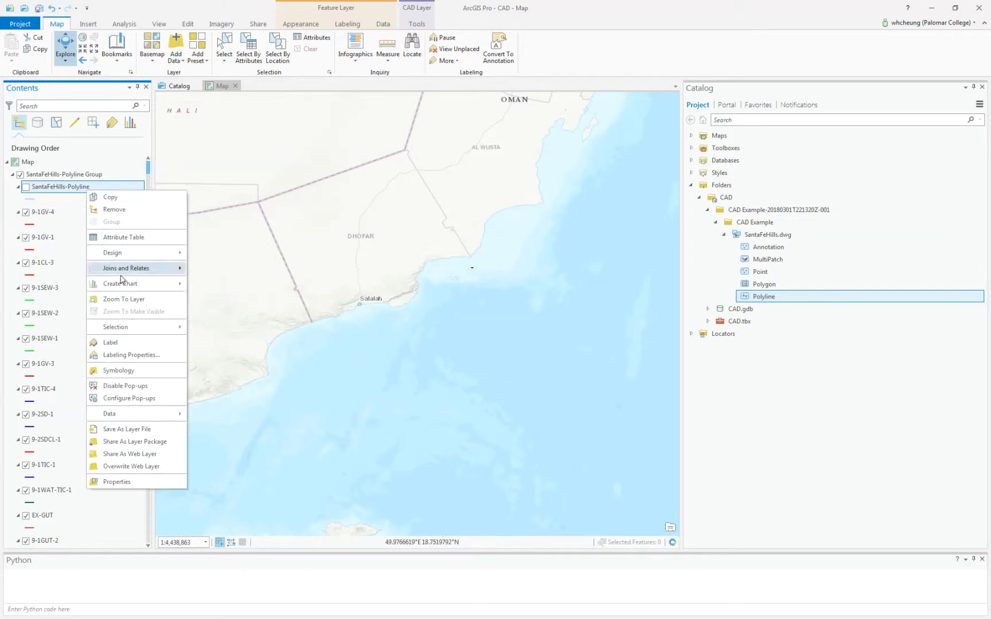
click(130, 300)
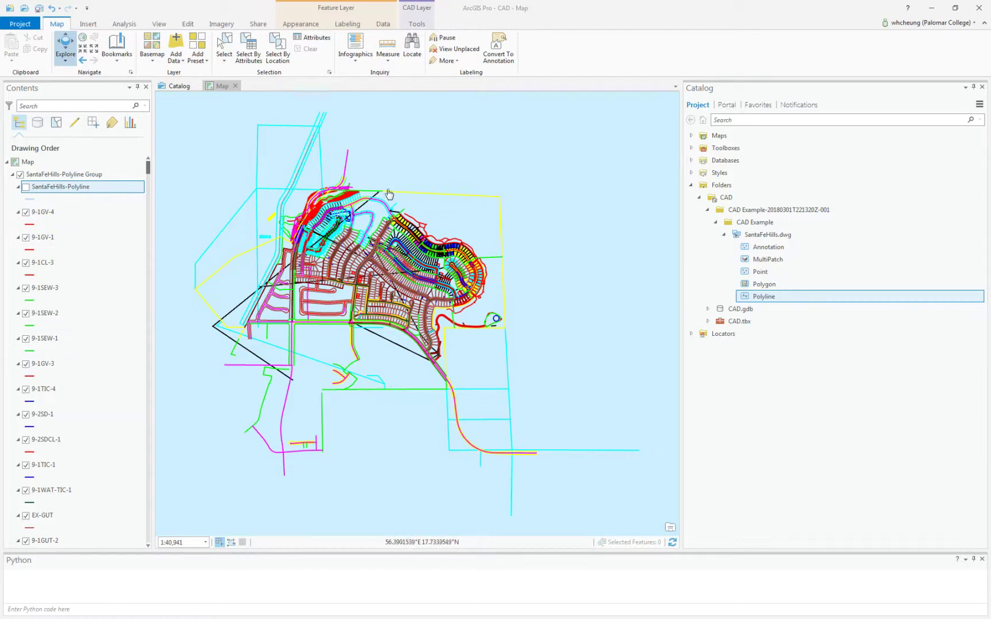
right_click(96, 191)
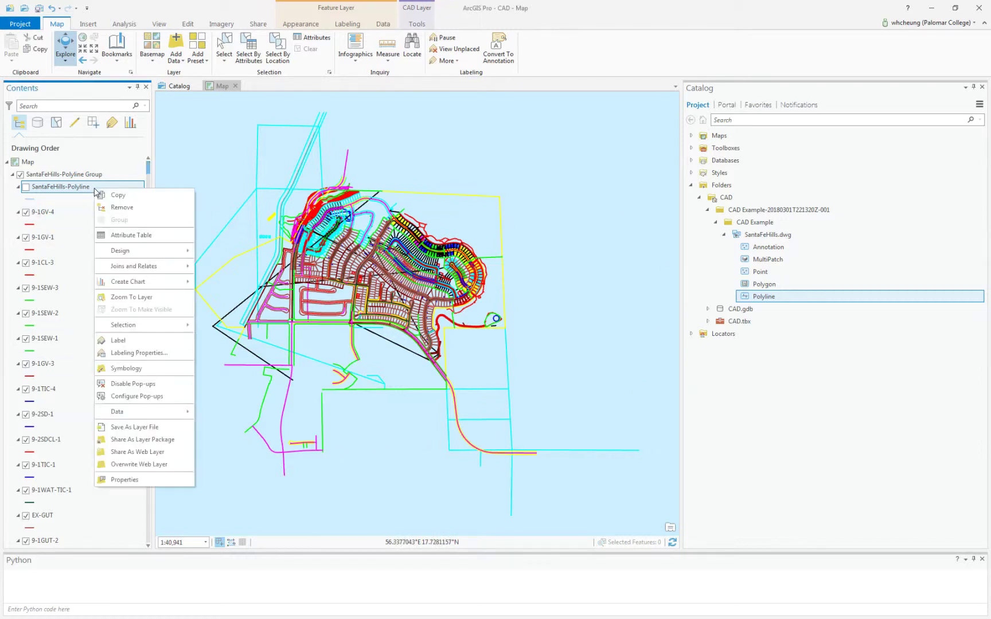
click(132, 297)
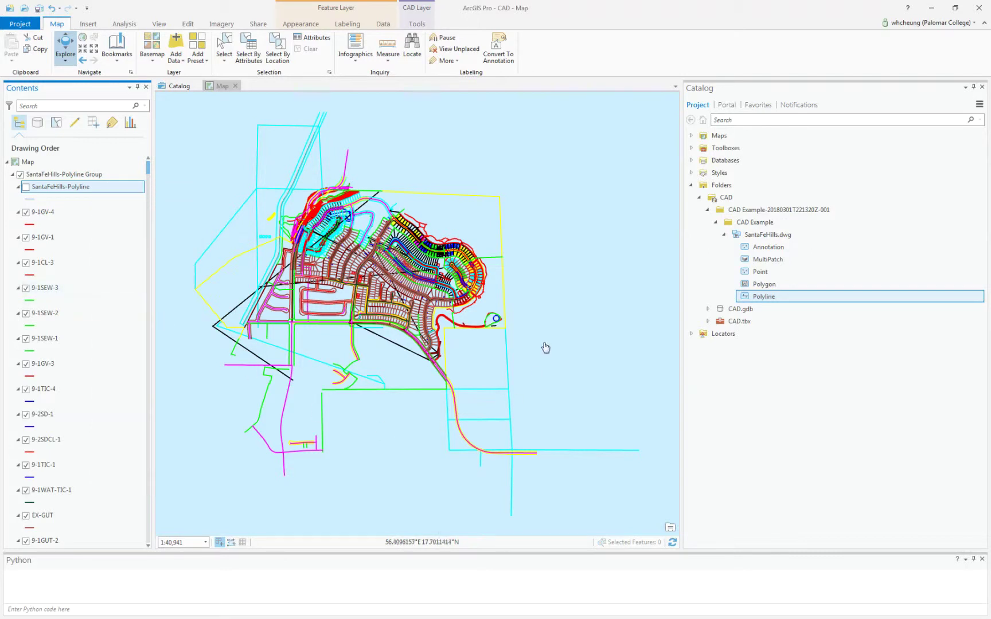
click(201, 125)
click(117, 62)
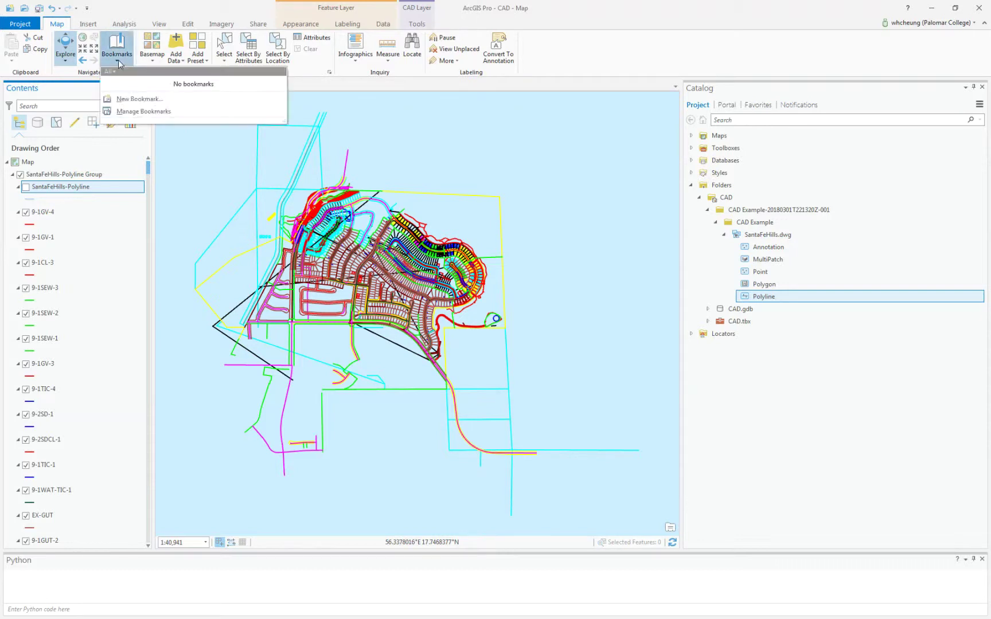
click(130, 99)
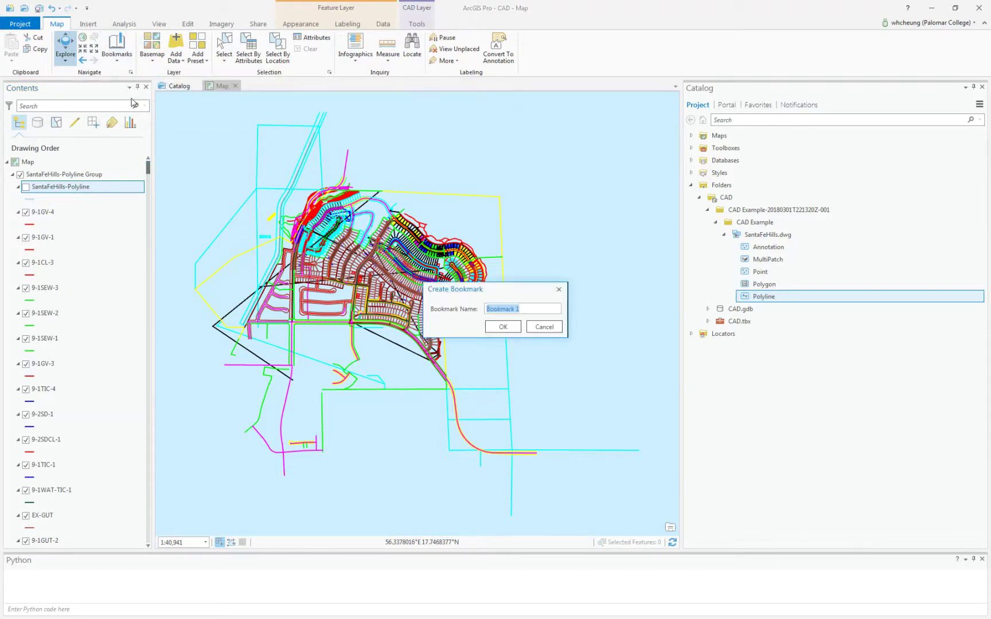
text(CAD)
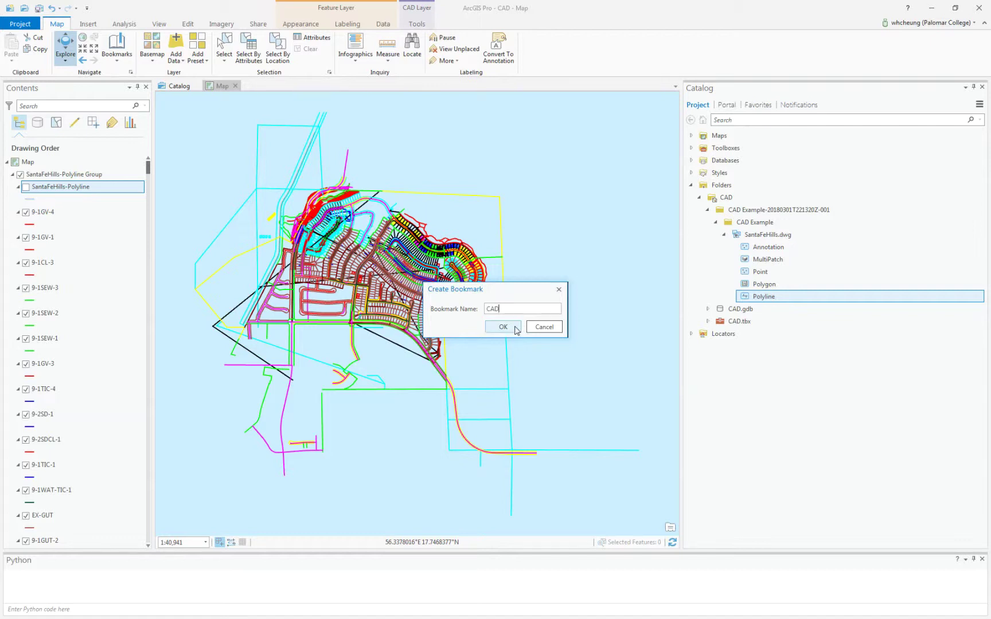
click(515, 327)
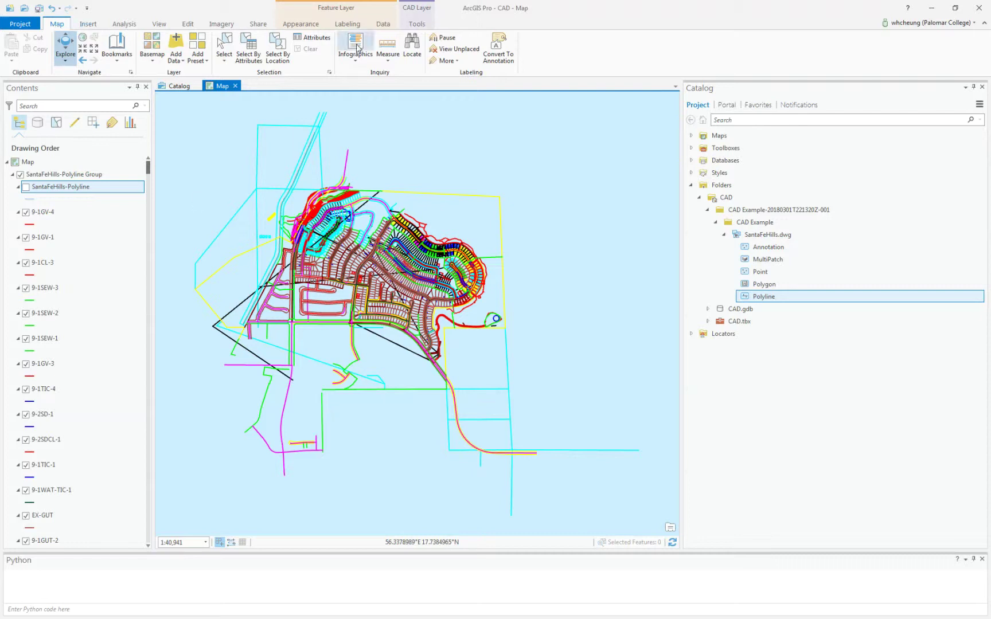
Locate Palomar College in San Marcos and view the neighbourhood north of it around Cerro De Las Posas Park
click(410, 51)
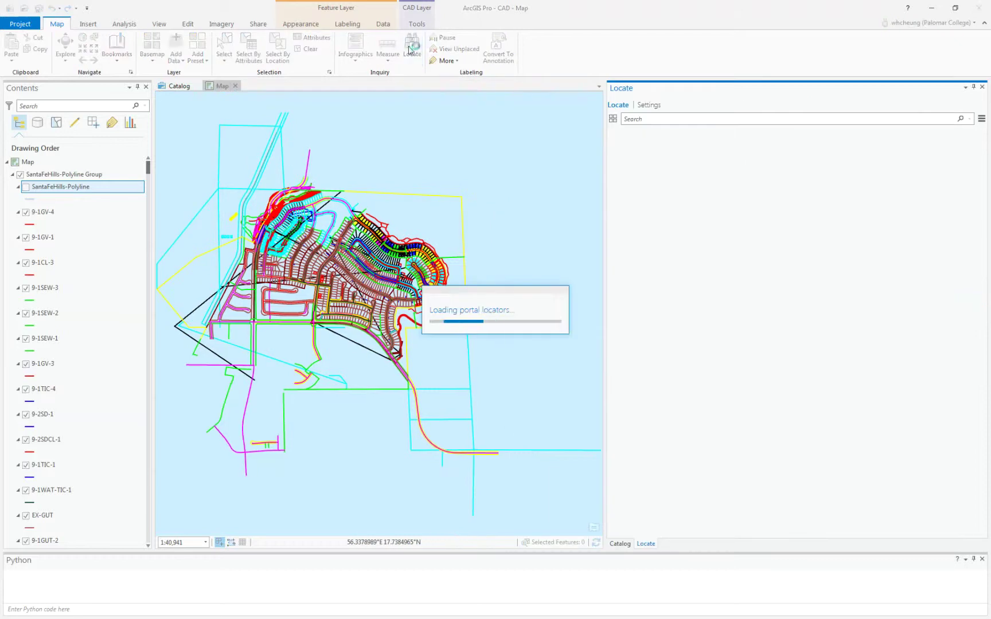
click(647, 120)
text(palomar college)
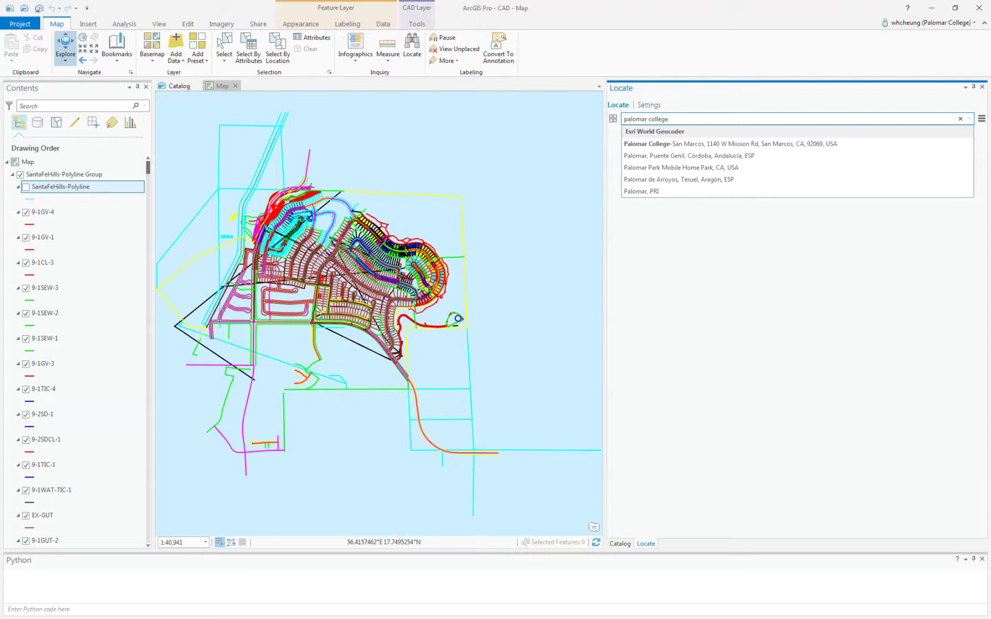
click(658, 144)
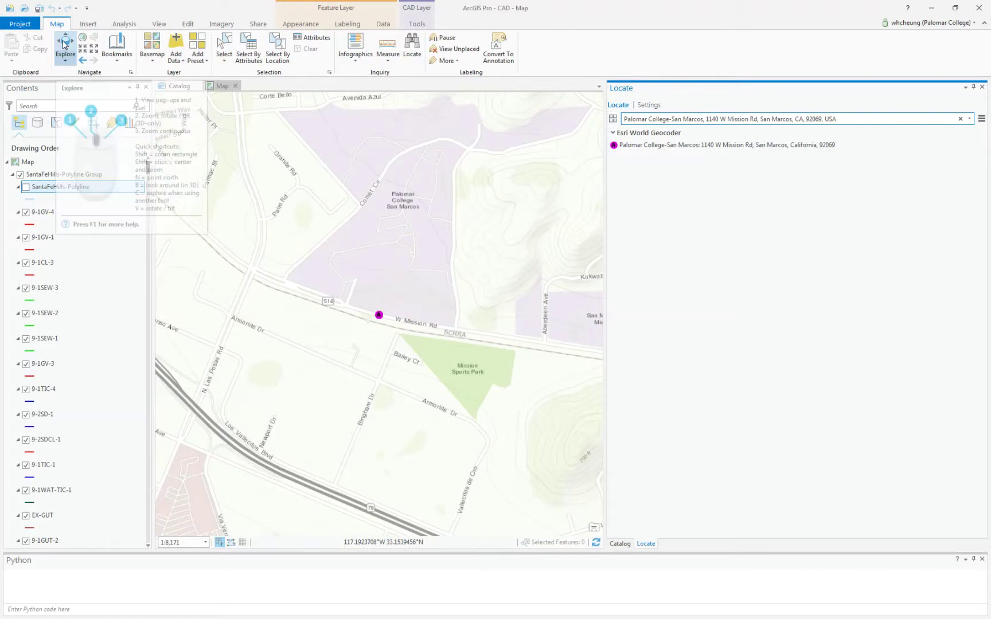
drag(293, 136, 364, 557)
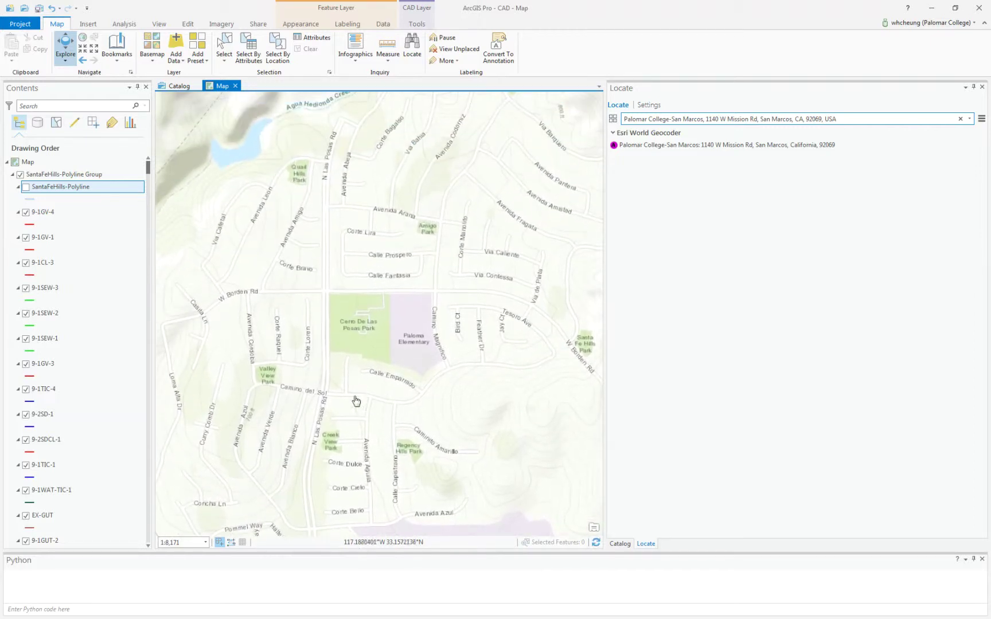
scroll(374, 373, down, 1)
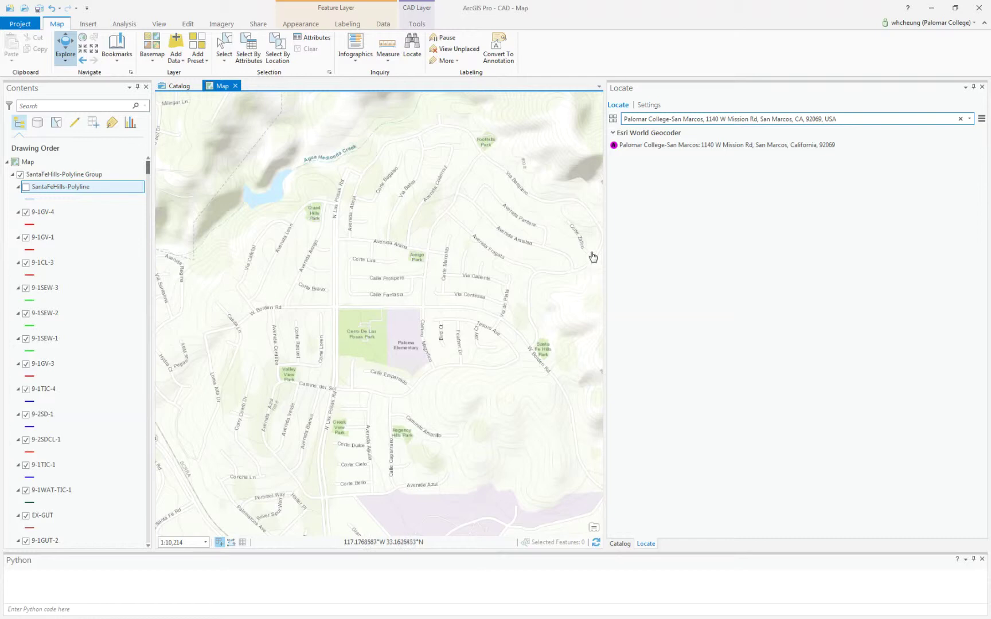
Create a bookmark named SantaFeHills at the current neighbourhood view around Cerro De Las Posas Park
click(113, 60)
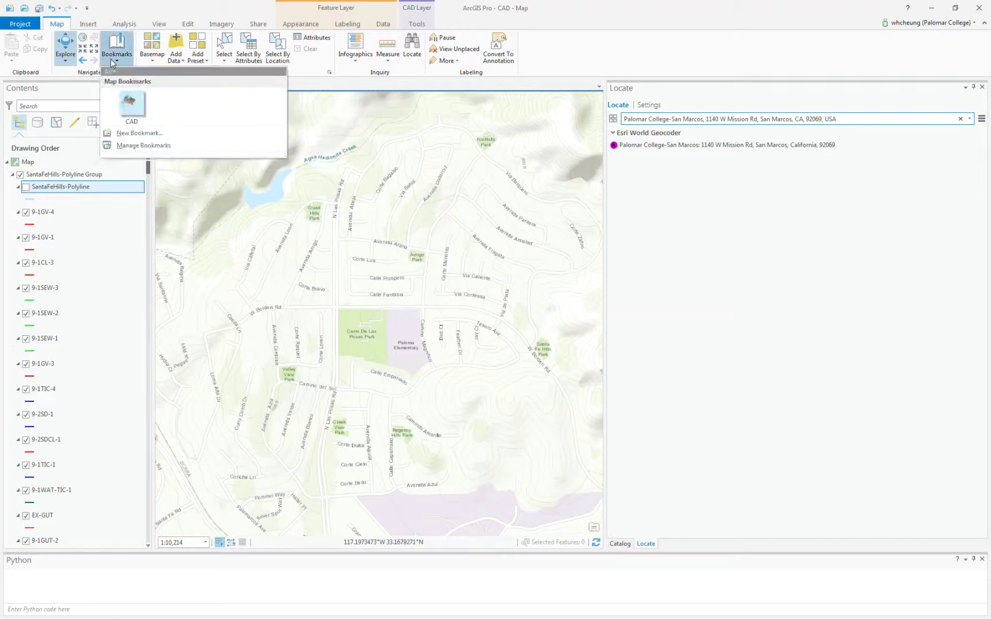
click(132, 137)
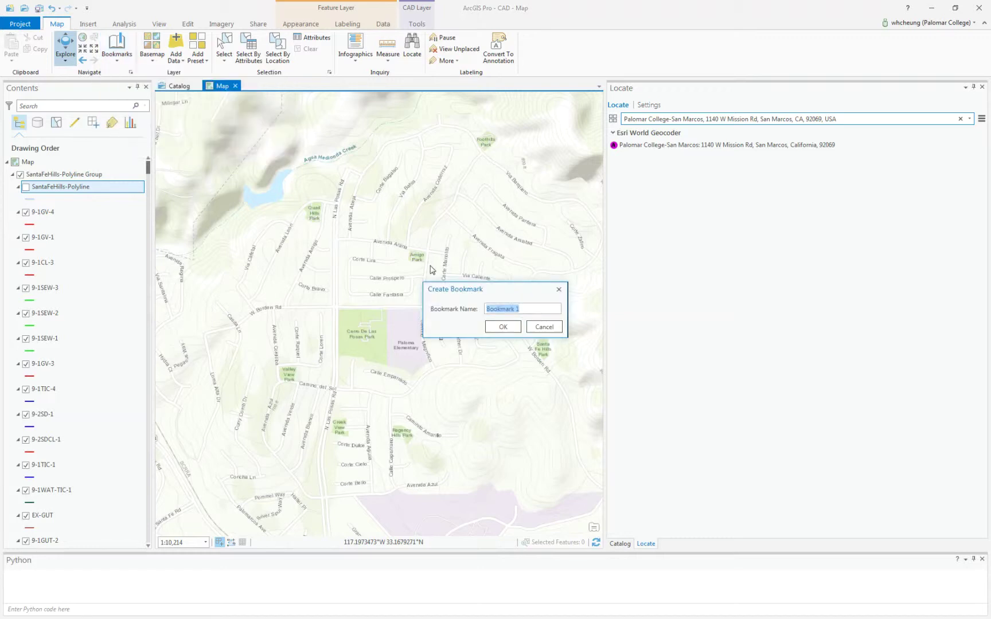
text(SantaFeHills)
click(503, 327)
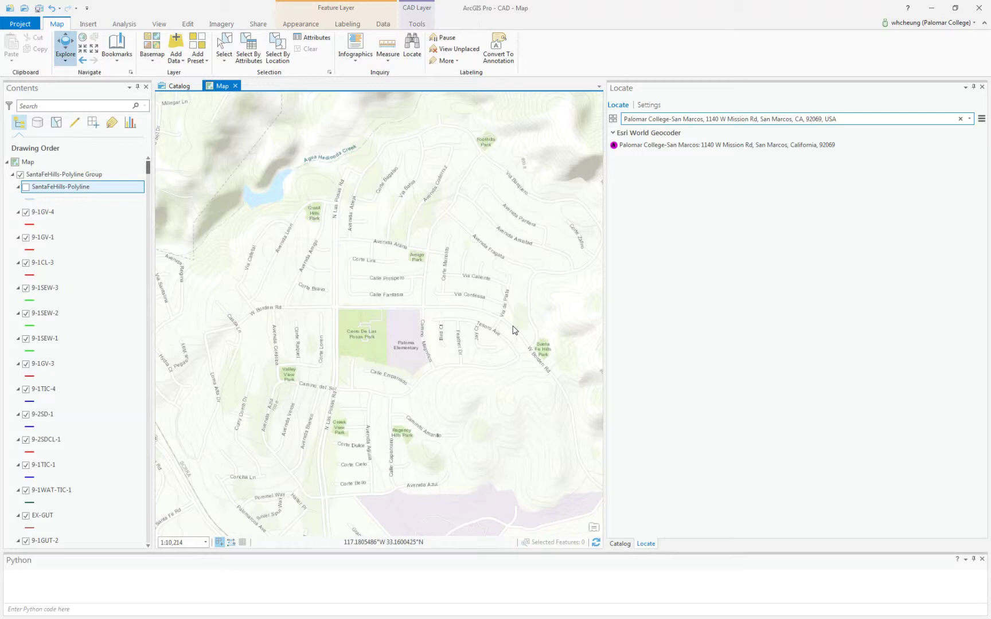
Return to the CAD bookmark and start a georeferencing session for the SantaFeHills-Polyline layer
click(110, 63)
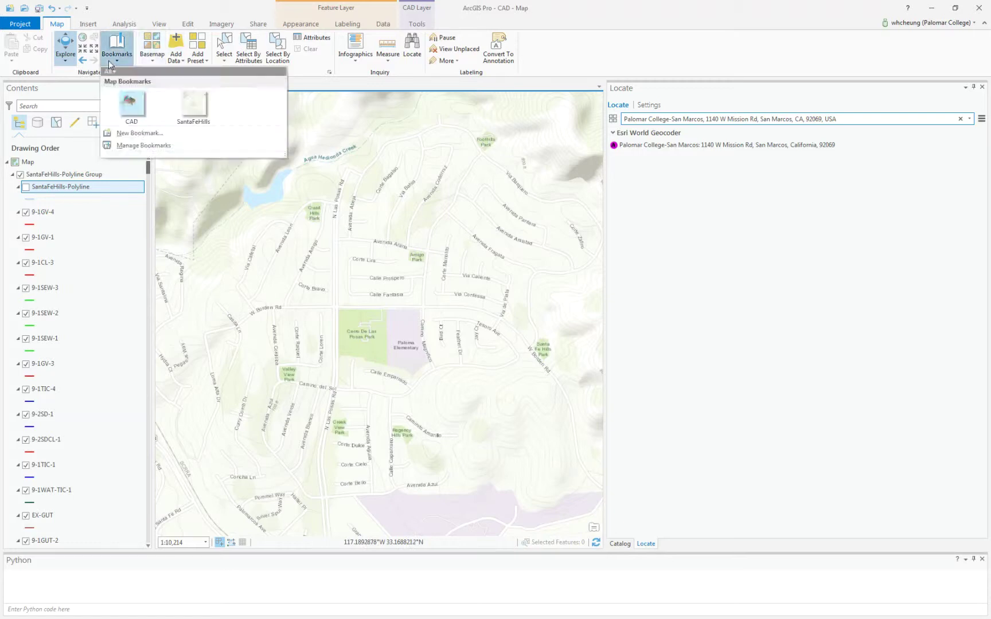
click(137, 116)
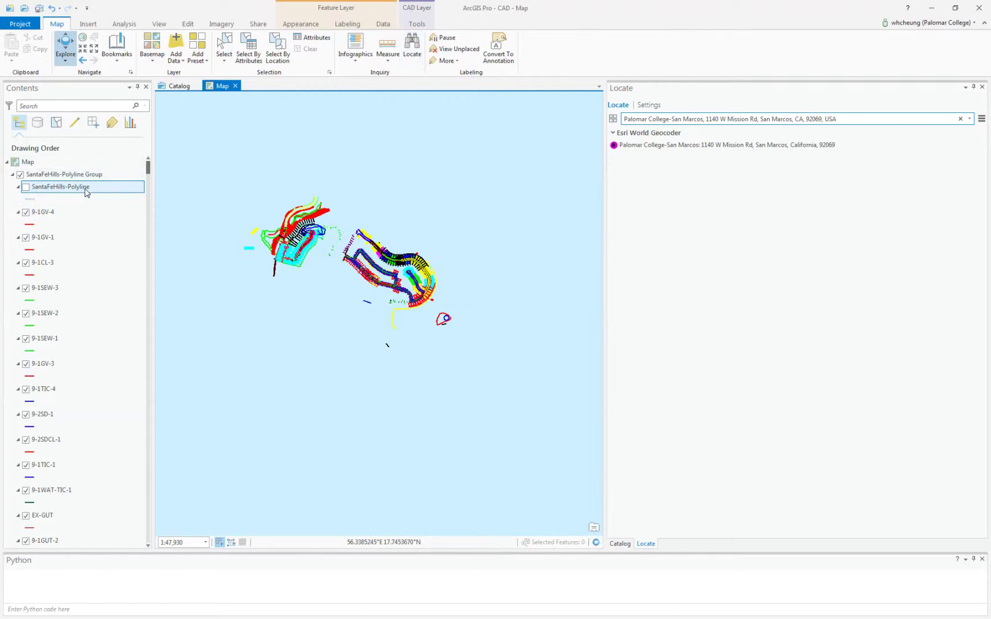
click(105, 194)
key(Escape)
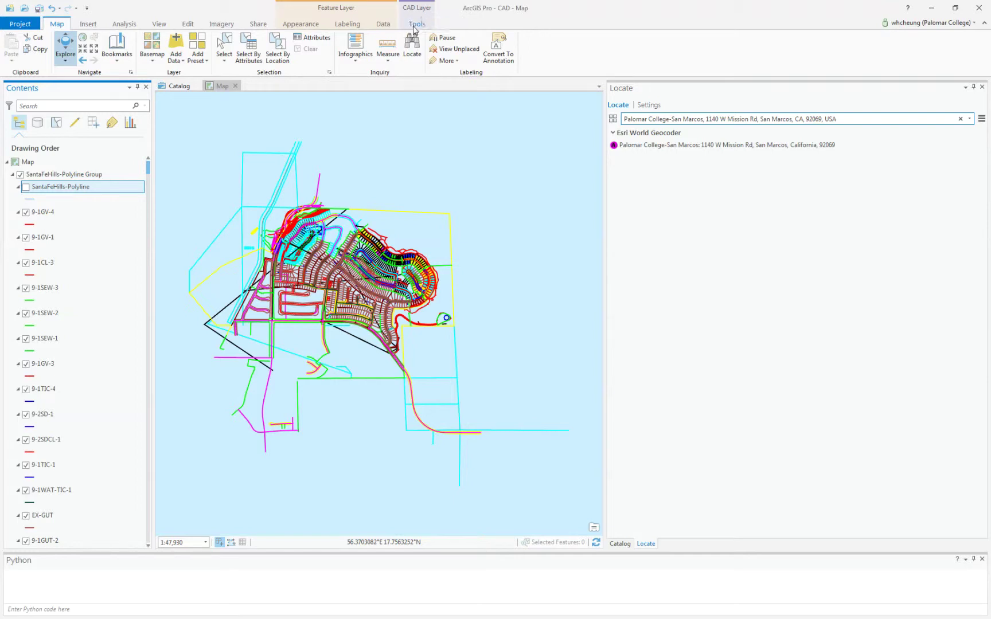
click(415, 25)
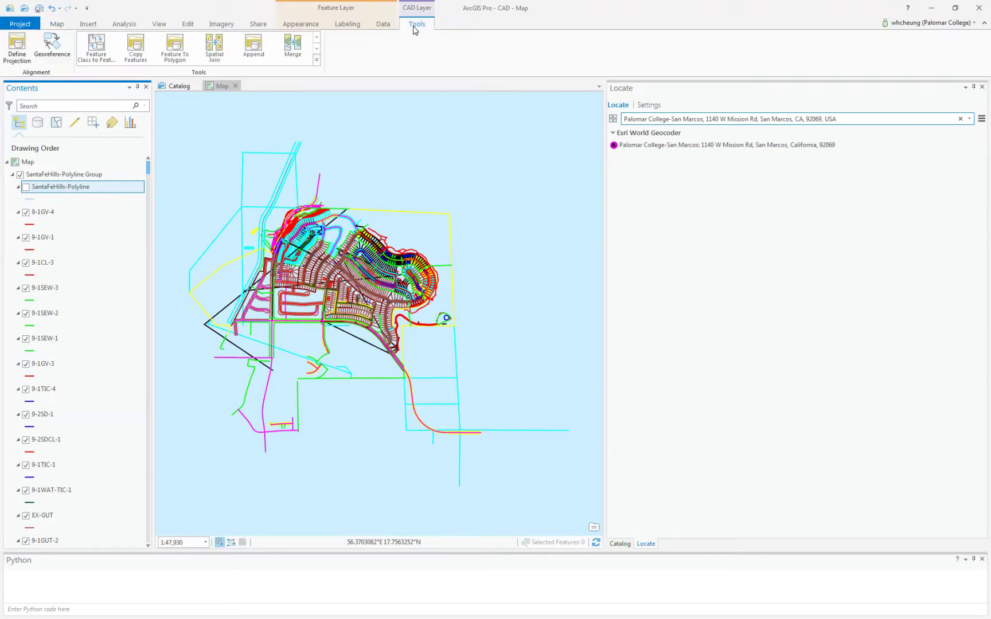
click(60, 52)
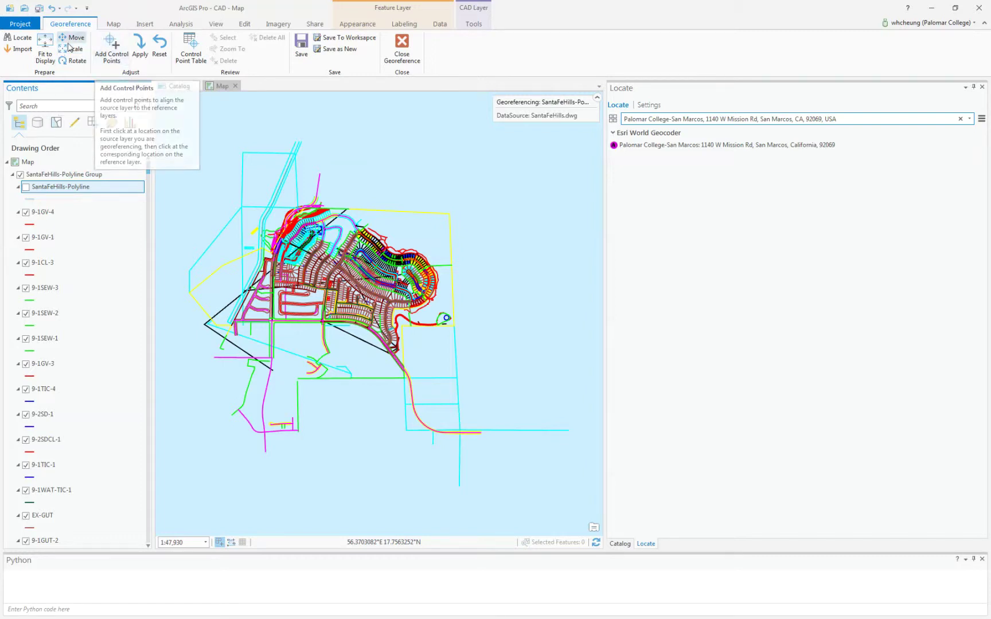
Add a control point linking the drawing's southernmost western cul-de-sac junction to Avenida Amigo and Corte Bravo, using the SantaFeHills bookmark
click(107, 52)
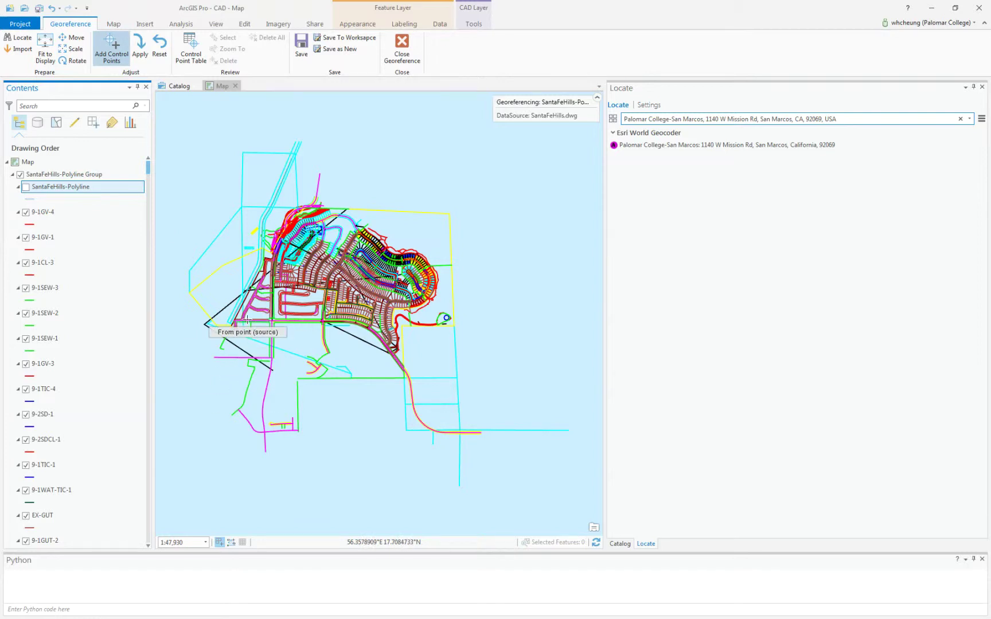
scroll(247, 319, up, 3)
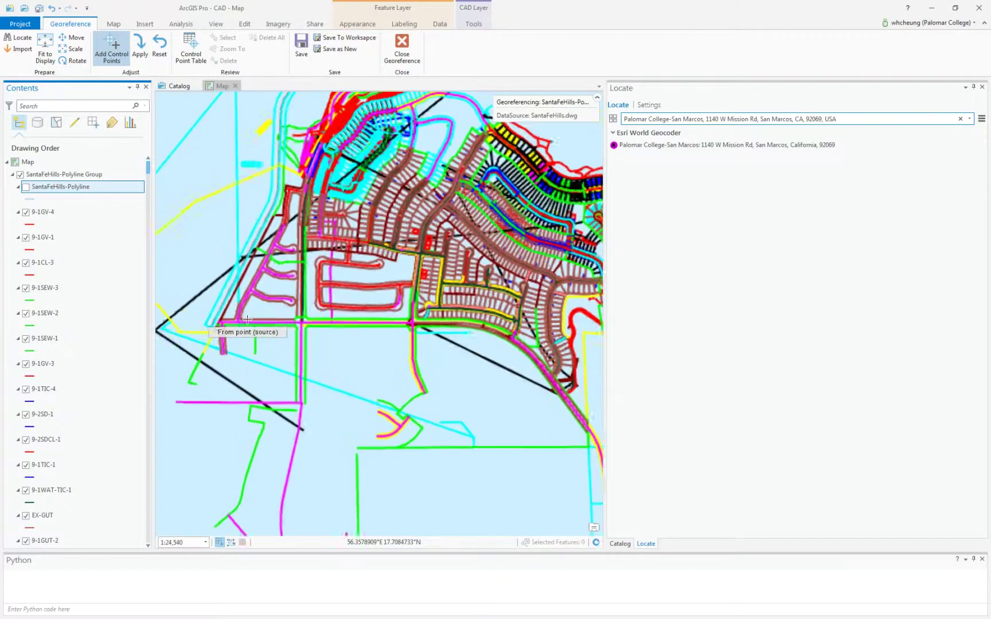
scroll(247, 320, up, 2)
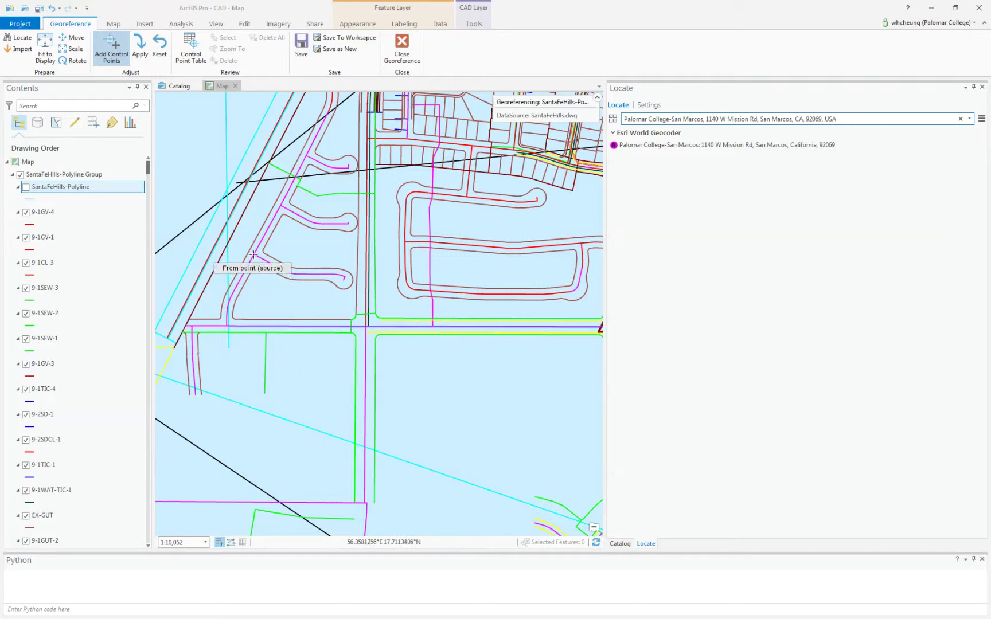
click(254, 254)
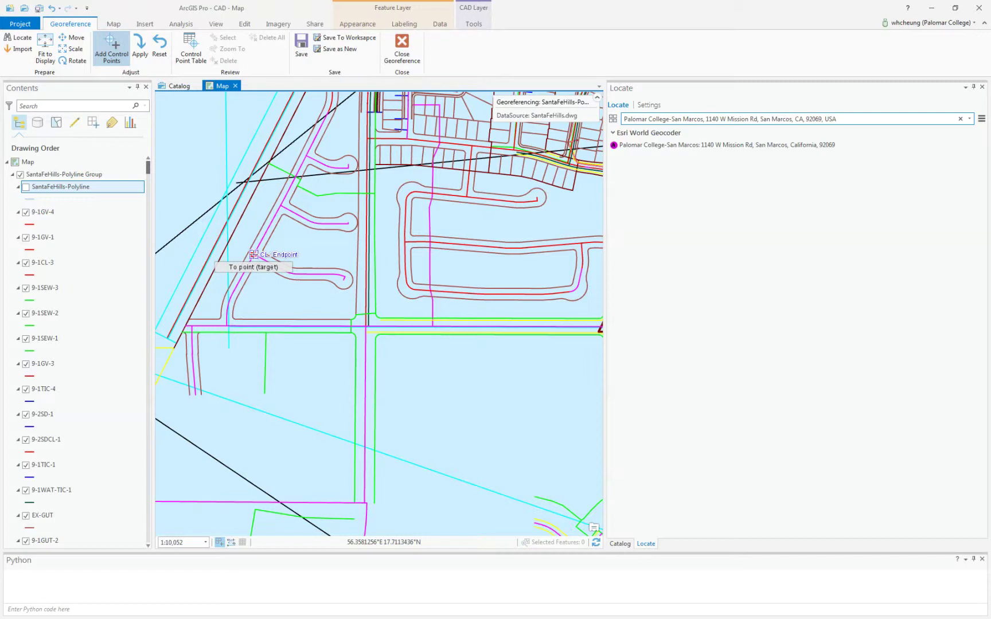
click(109, 24)
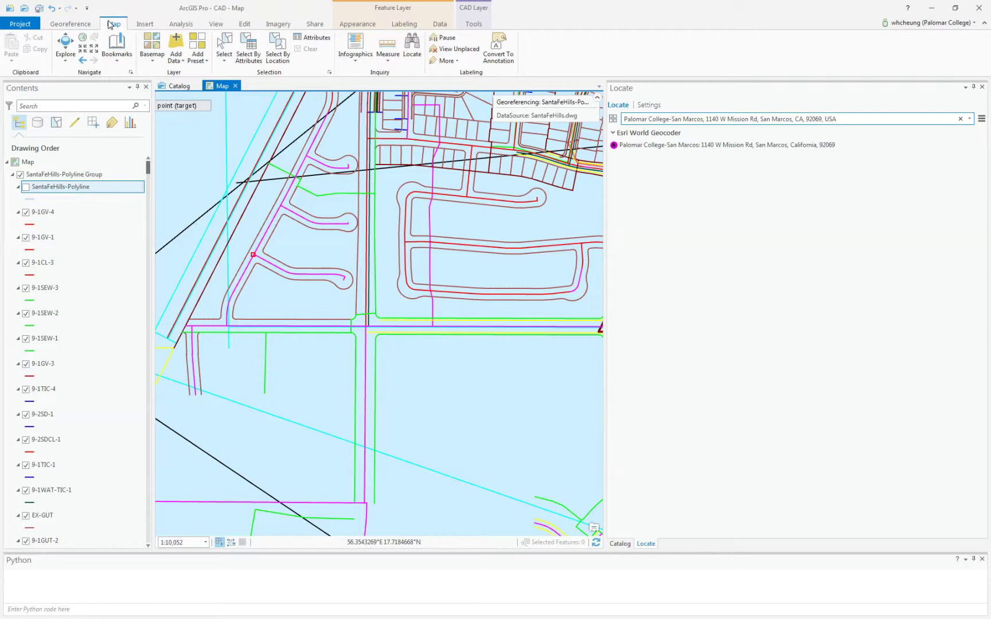
click(121, 62)
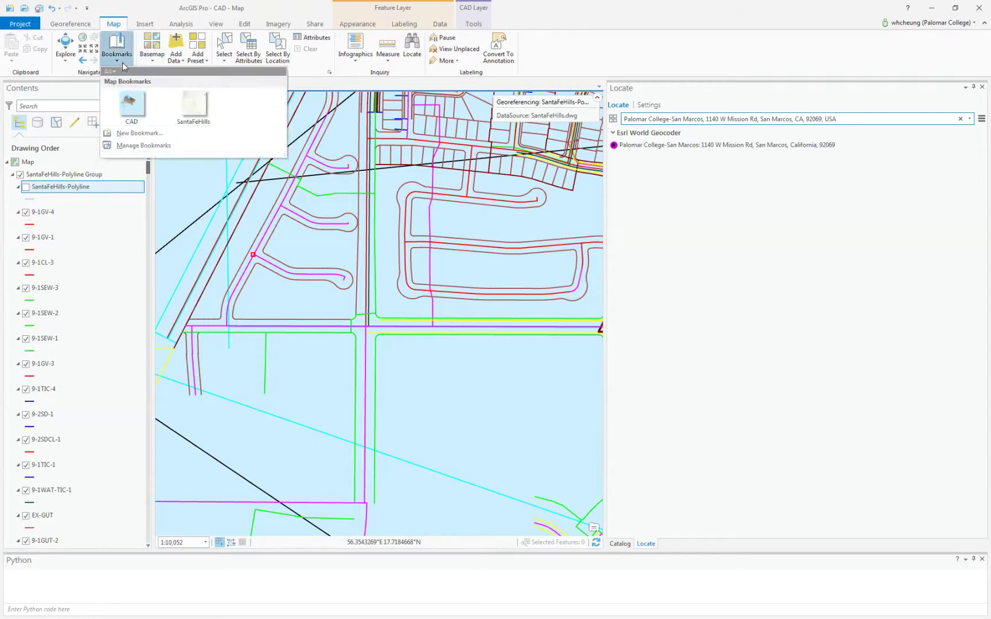
click(191, 108)
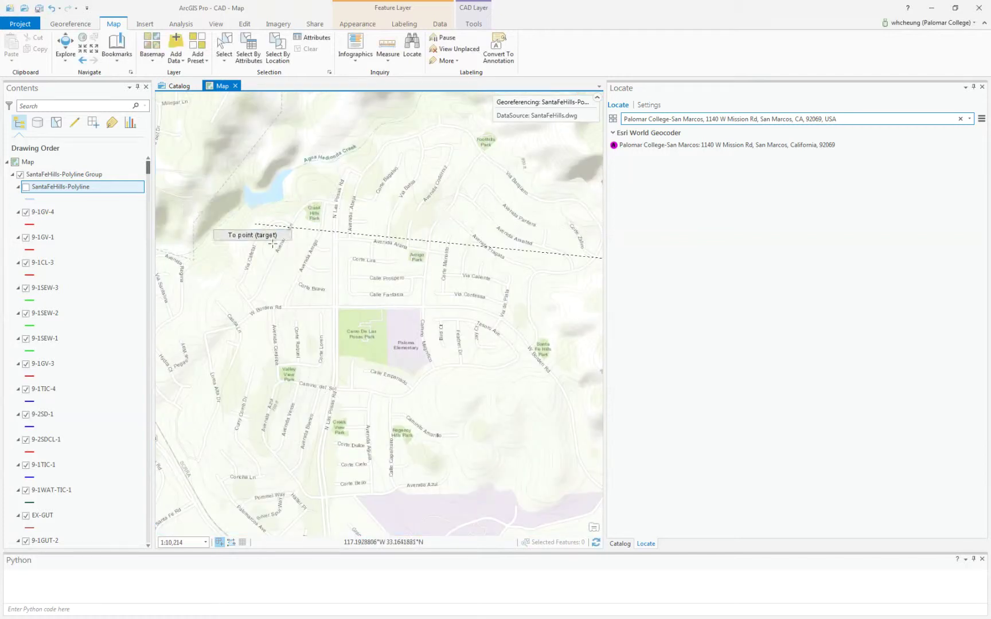
scroll(296, 283, up, 1)
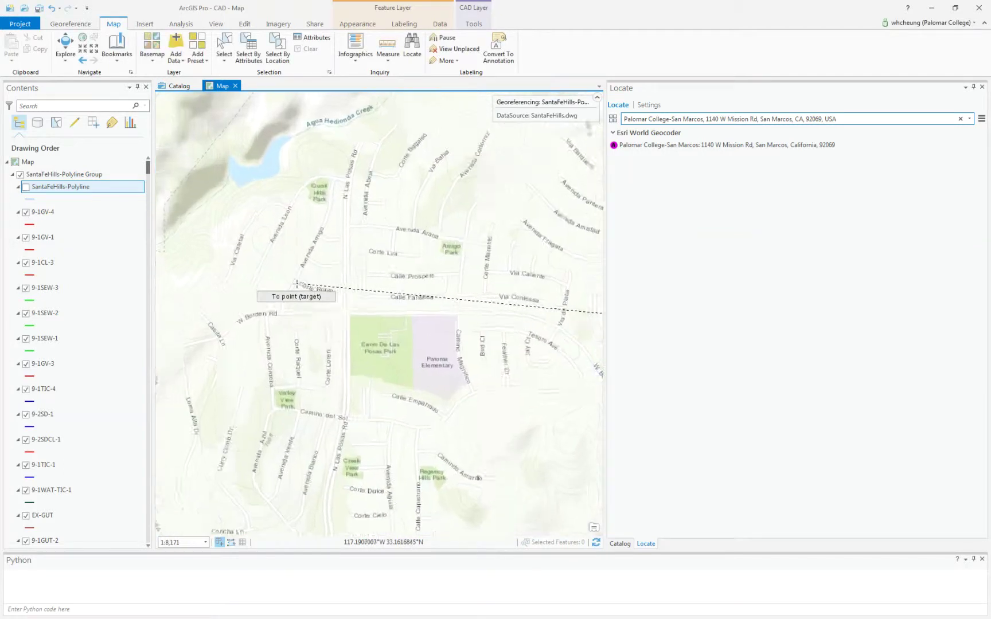
scroll(296, 283, up, 6)
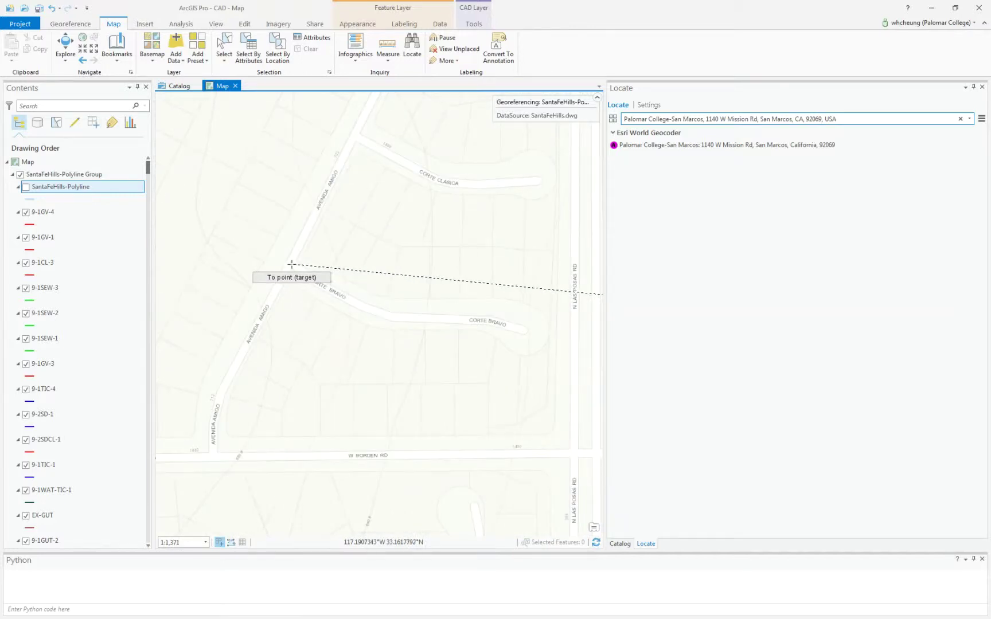
click(291, 265)
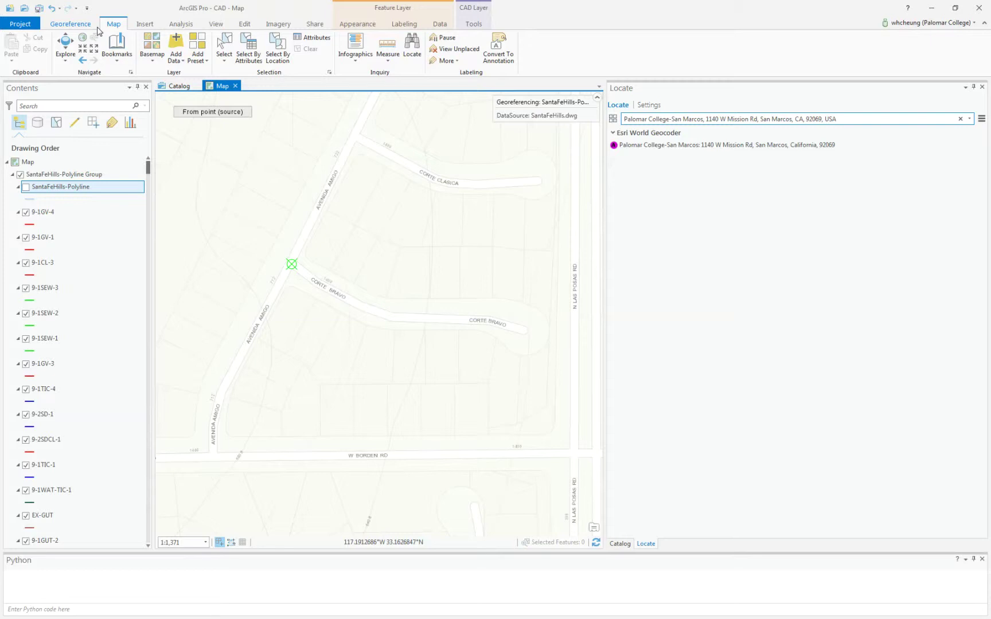
Add a second control point linking the T-junction atop the drawing's looped street to Via Gato and Corte Lira on the basemap
click(115, 62)
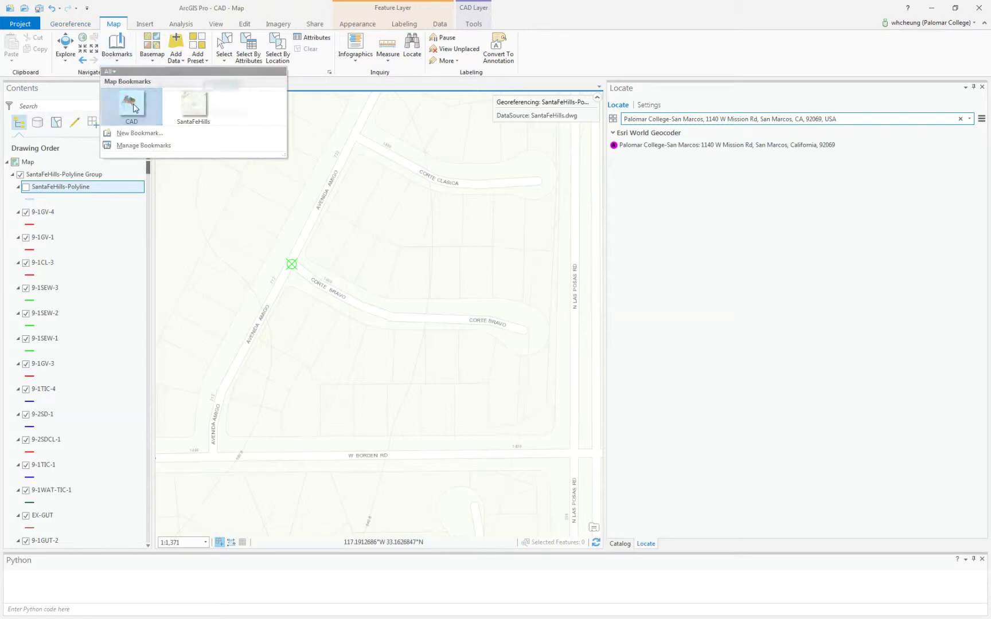
click(131, 104)
scroll(276, 283, up, 5)
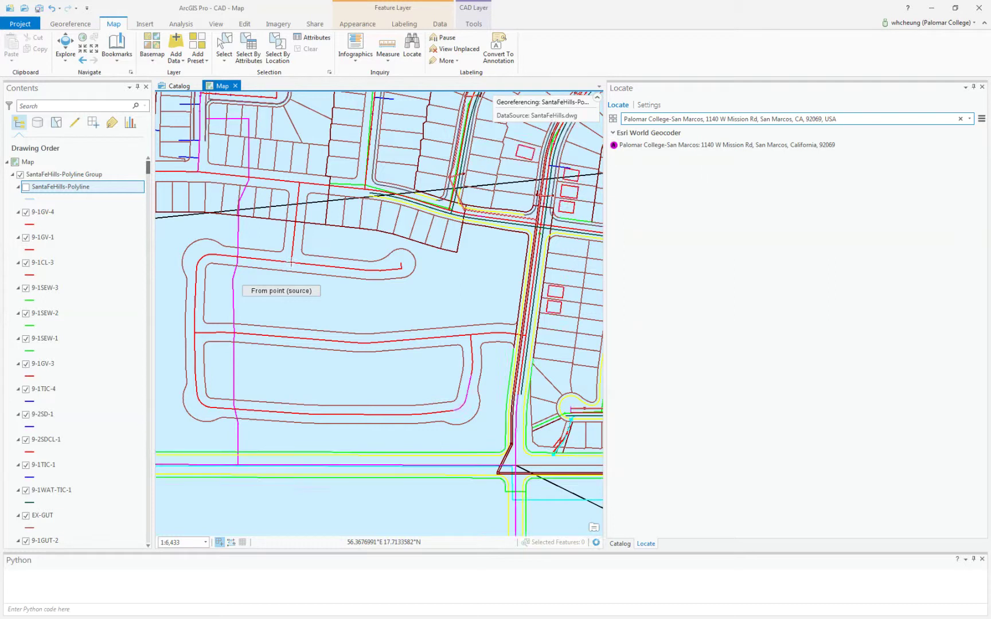
click(291, 261)
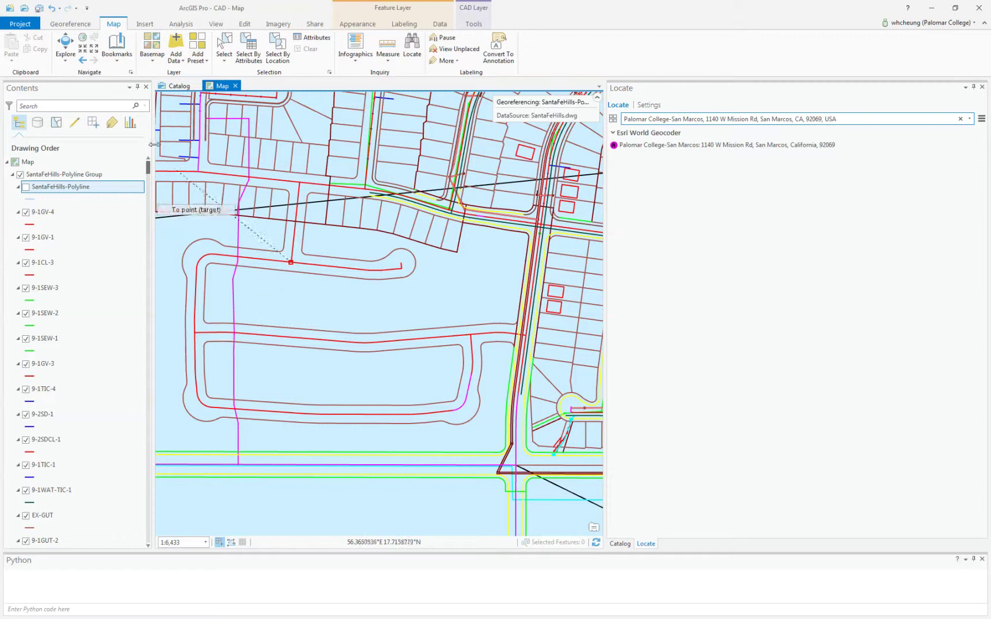
click(122, 65)
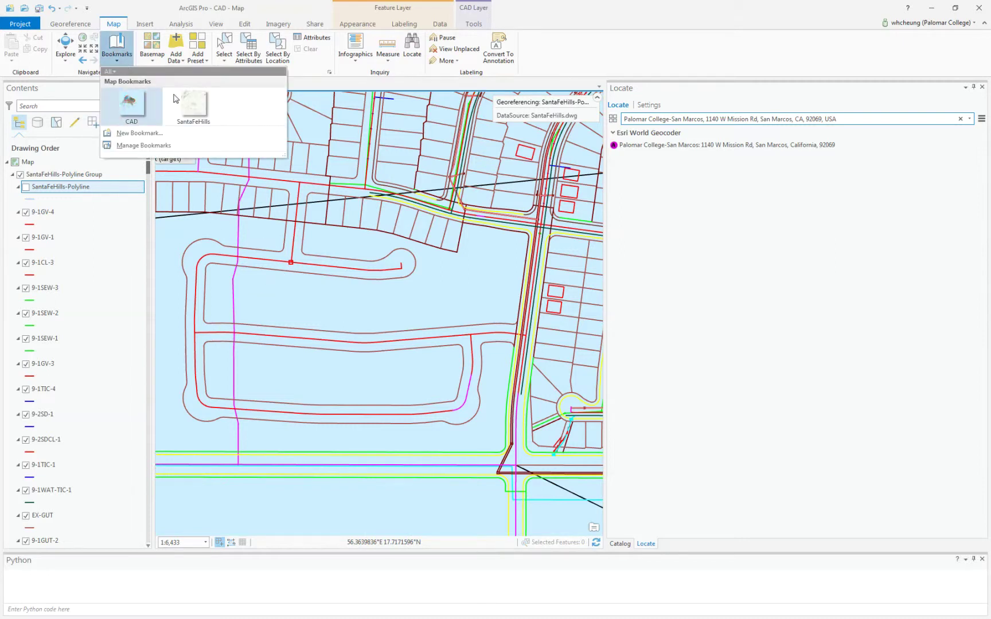
click(190, 103)
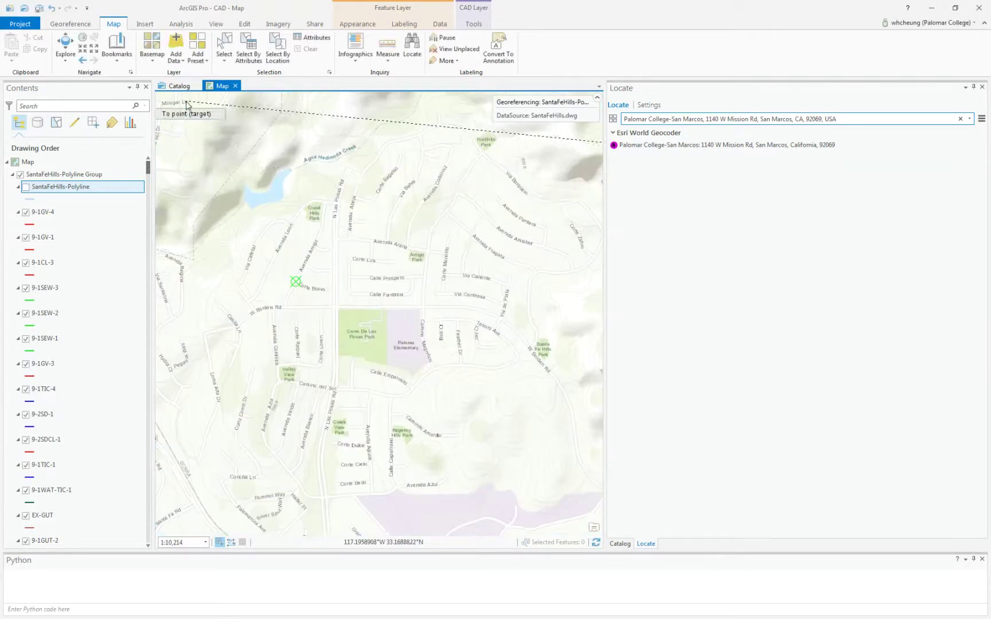
scroll(373, 273, up, 5)
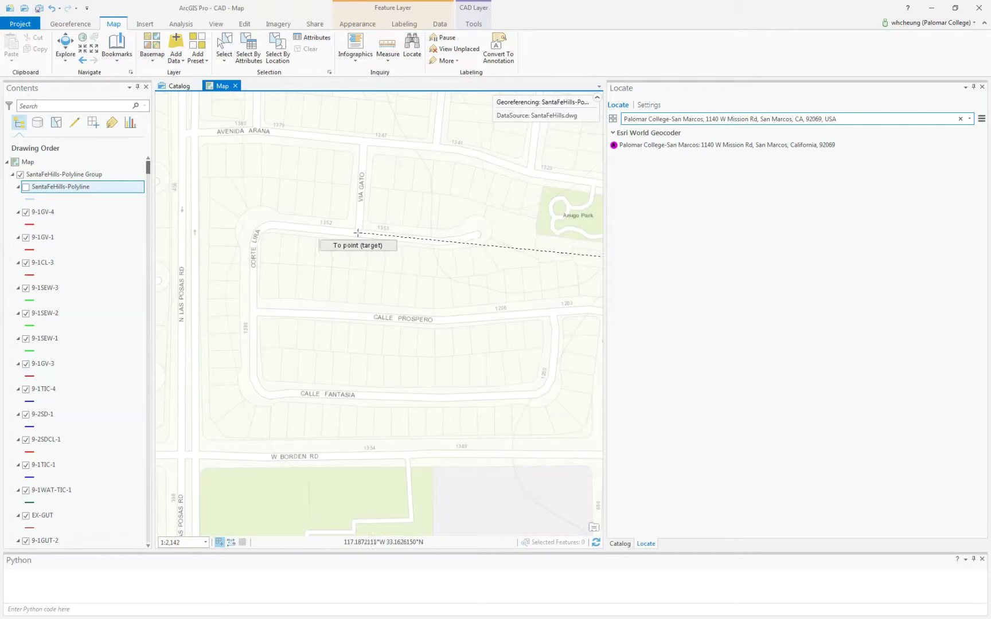
click(358, 233)
scroll(357, 232, down, 2)
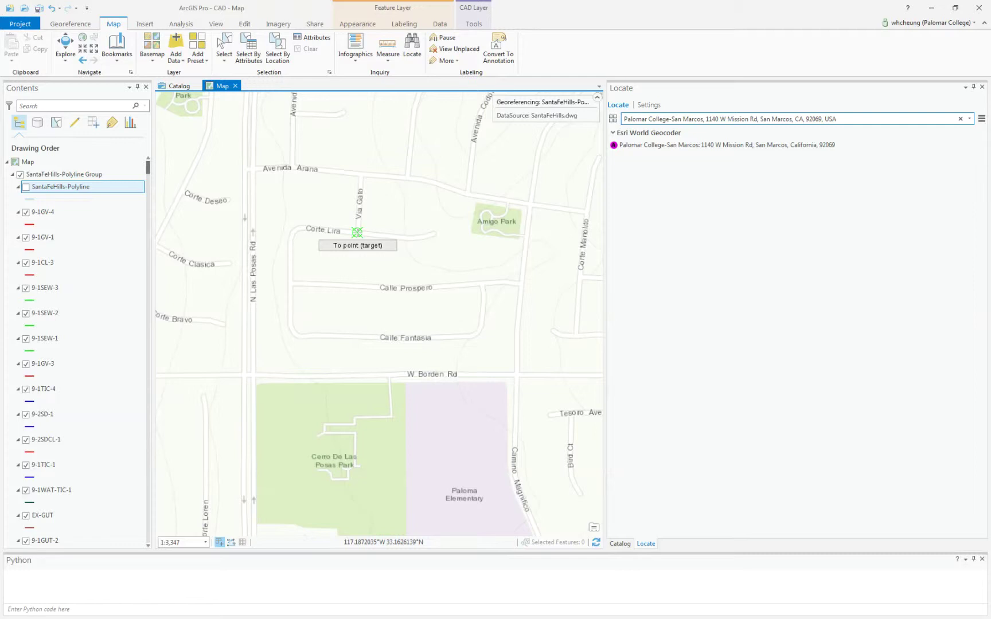
click(357, 233)
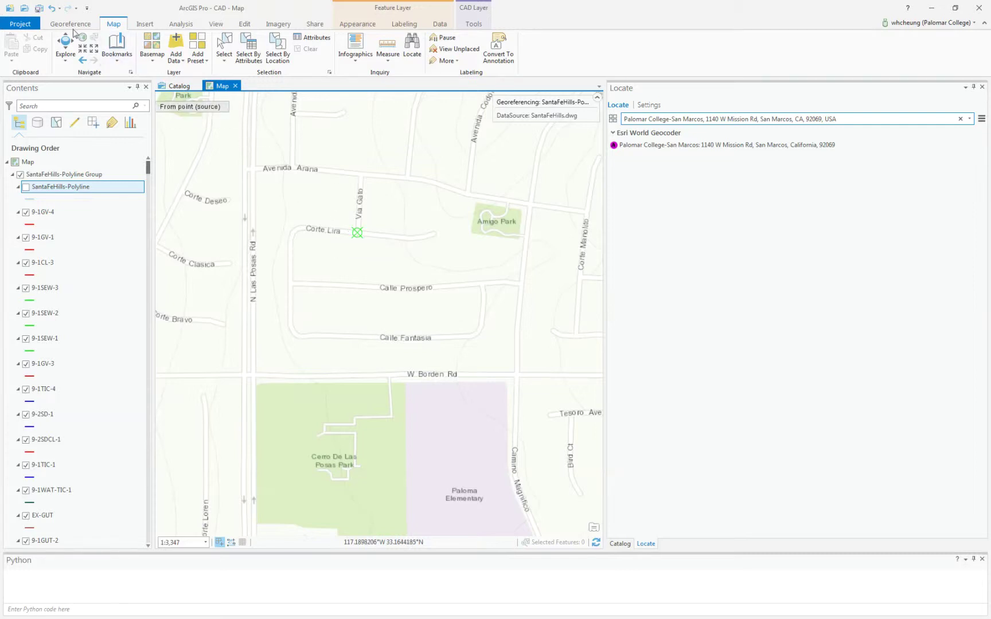
Apply the control points to move the CAD drawing onto the basemap and save the georeferencing
click(71, 27)
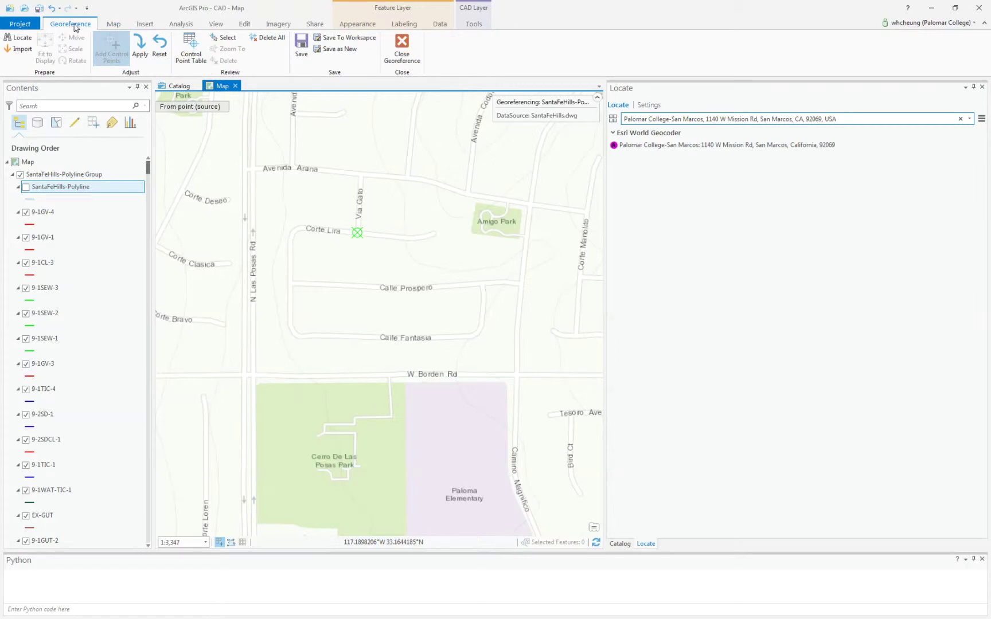
click(140, 46)
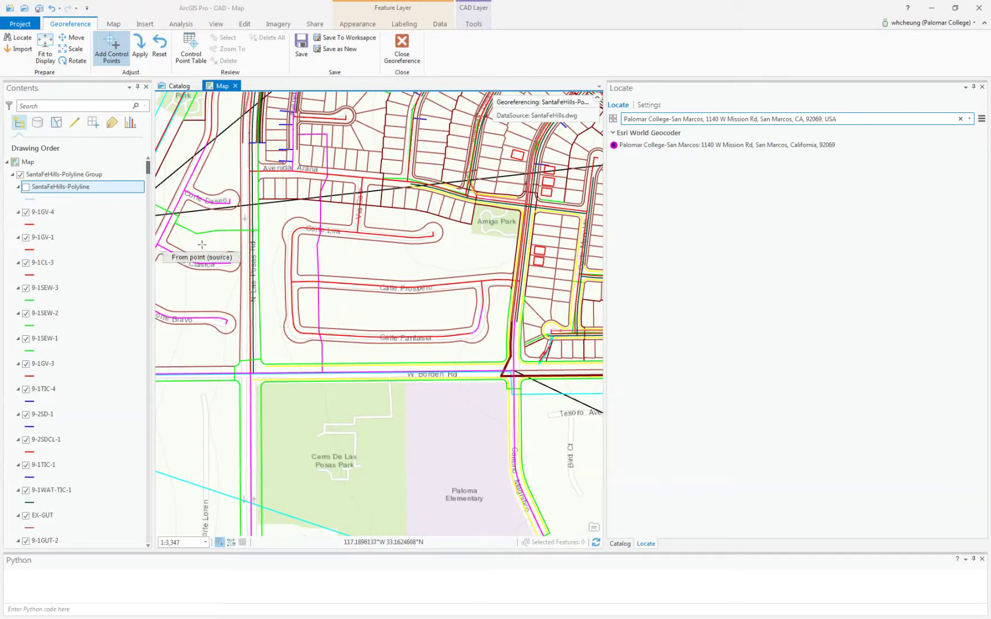
click(302, 47)
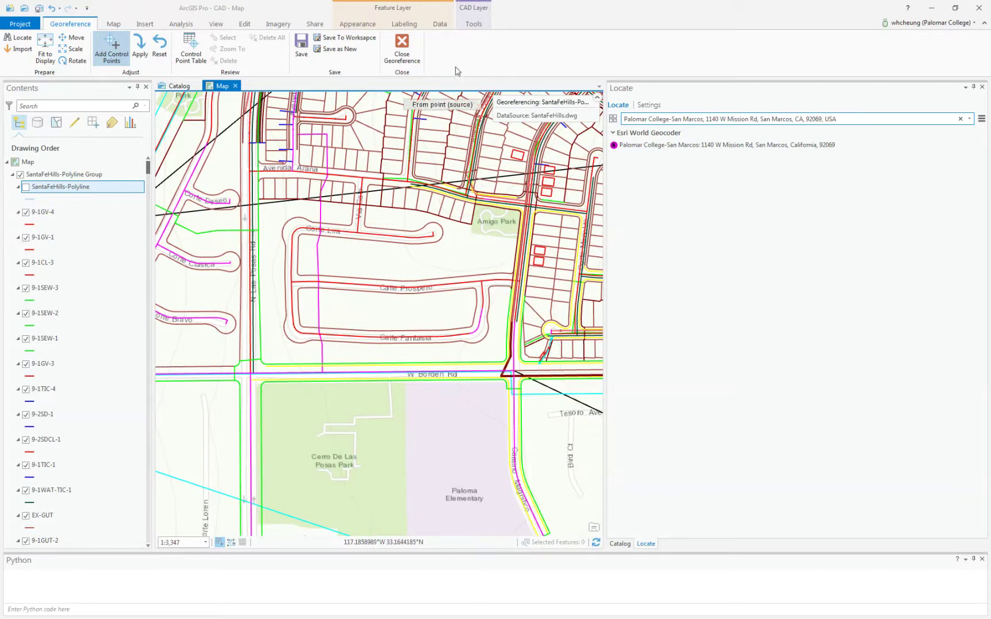
Define the projection of SantaFeHills-Polyline with the current map's coordinate system, WGS_1984_Web_Mercator_Auxiliary_Sphere
click(470, 24)
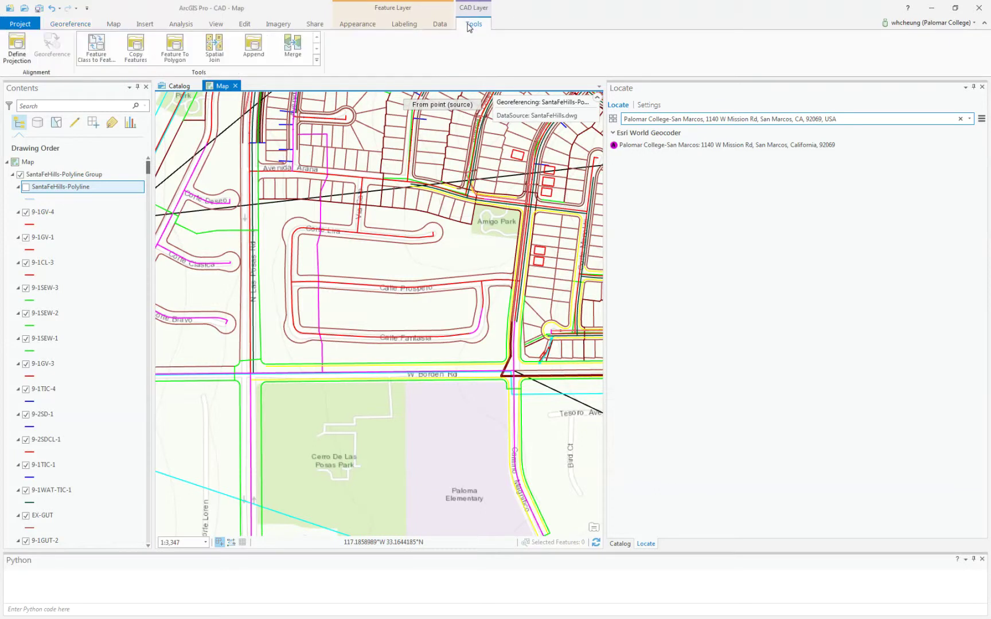
click(12, 53)
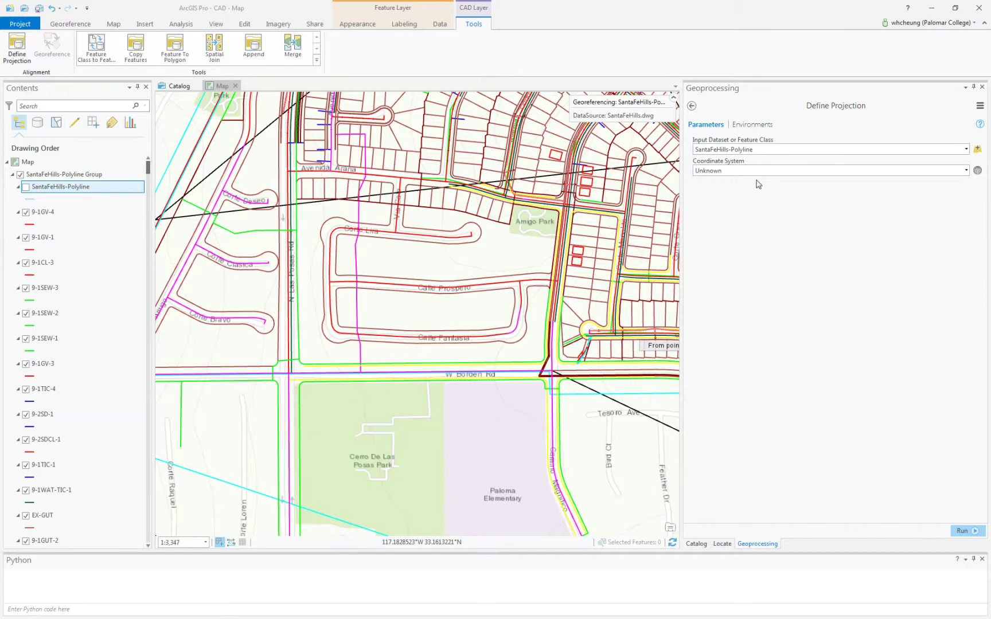
click(967, 171)
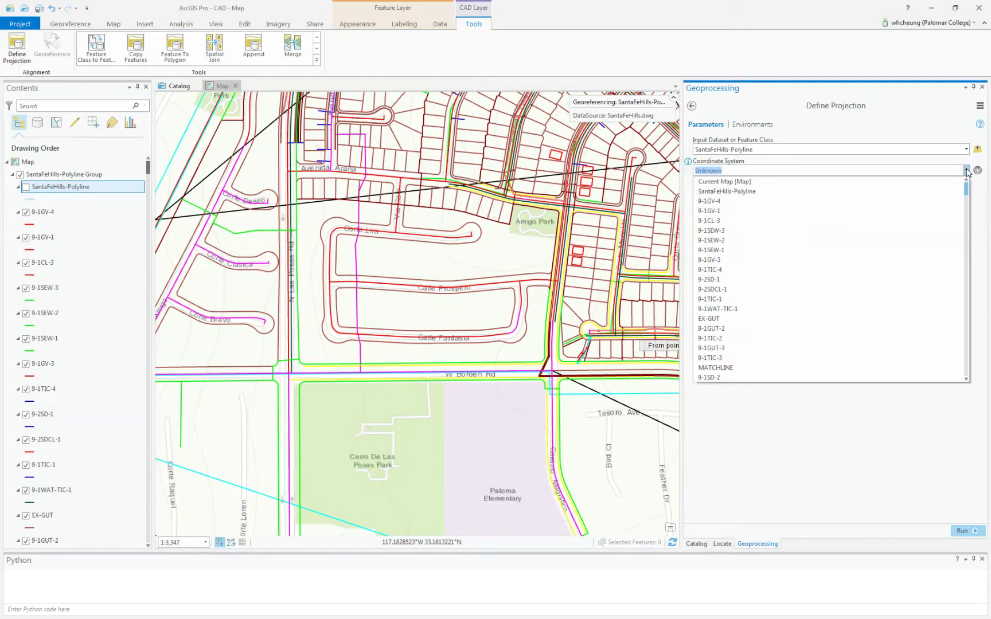
click(738, 182)
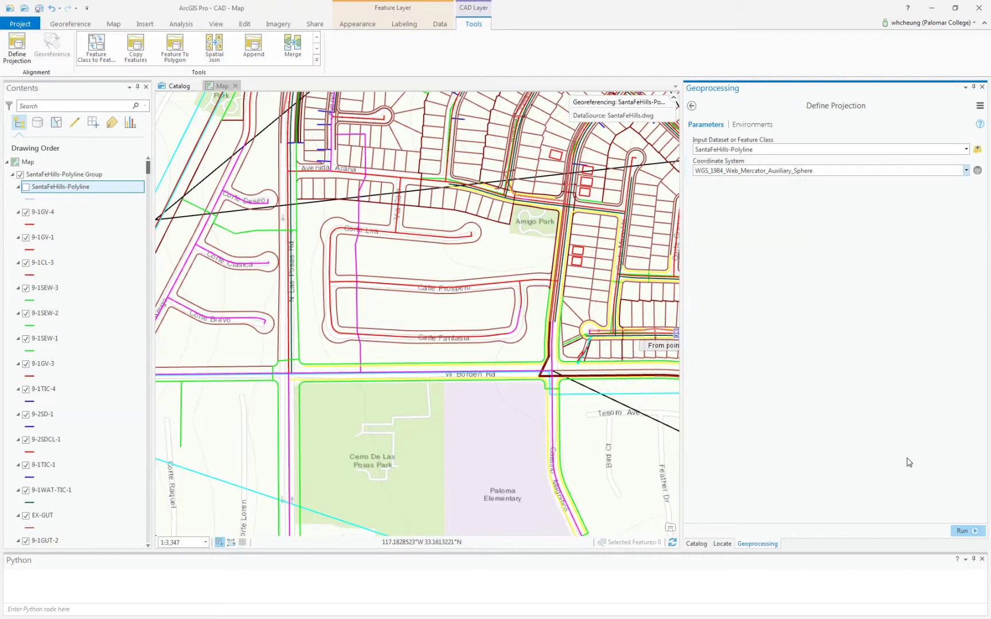
click(961, 531)
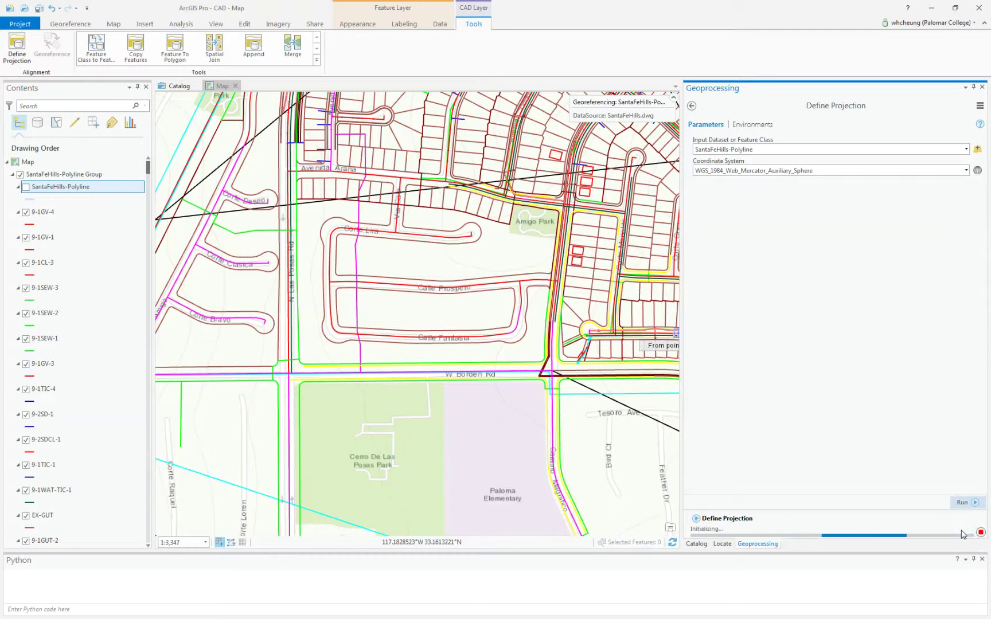
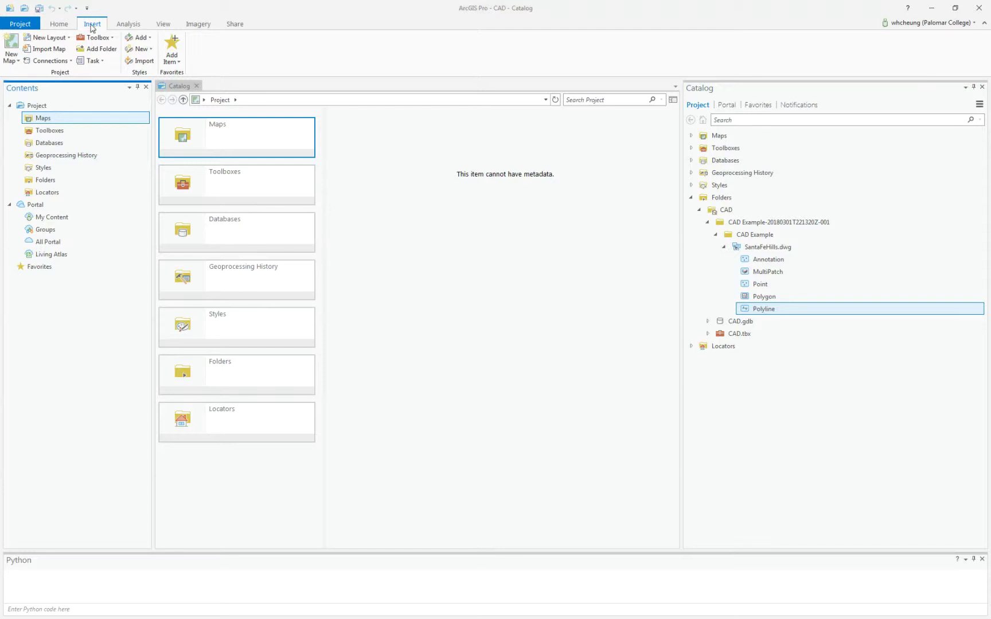
Create a new map and add the Polyline feature class of SantaFeHills.dwg to it
click(10, 43)
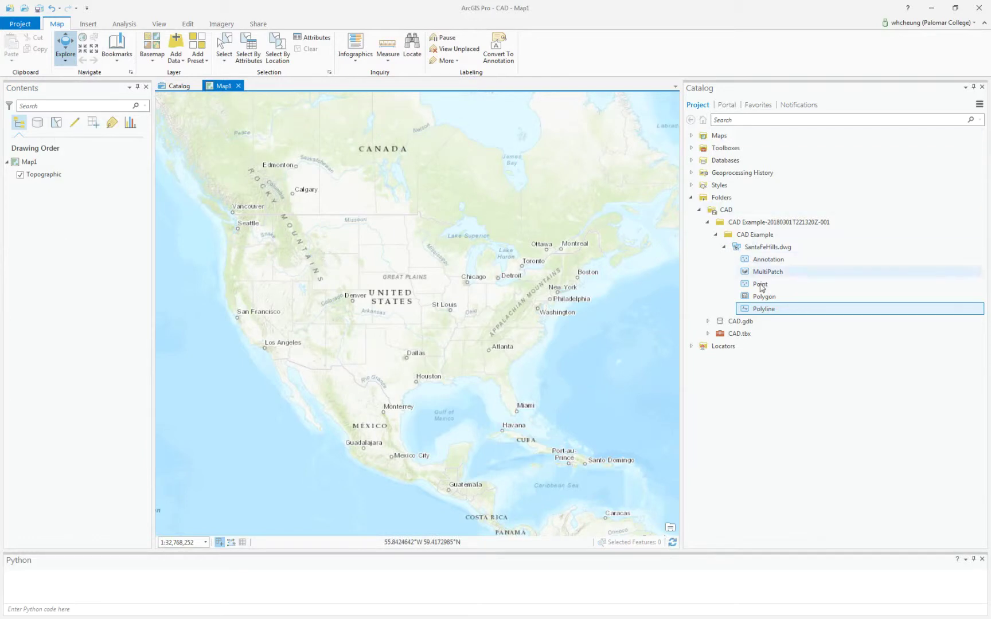
click(761, 313)
drag(761, 312, 280, 328)
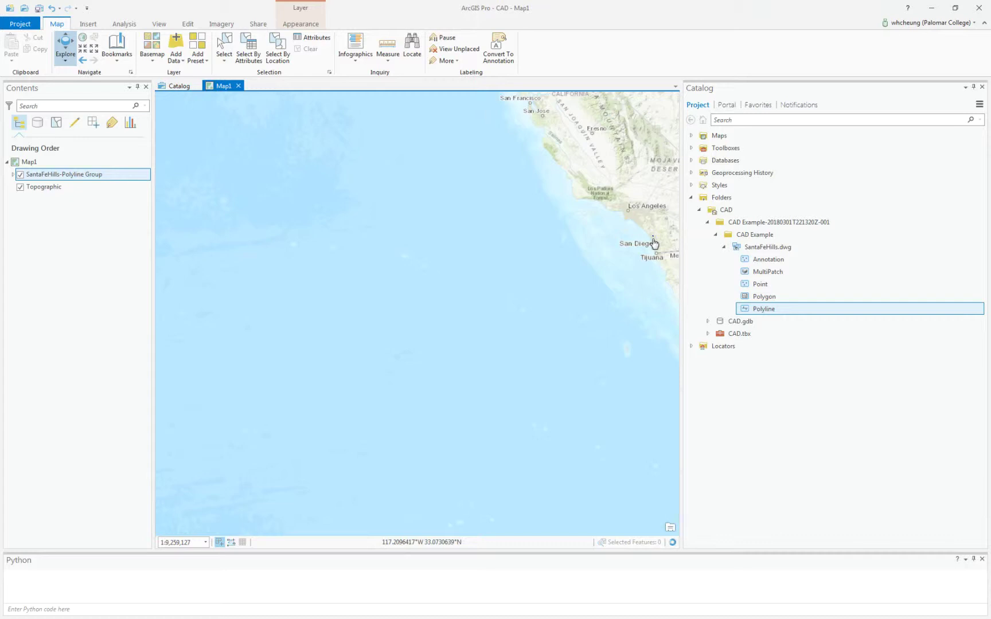
drag(646, 229, 660, 245)
drag(427, 308, 452, 330)
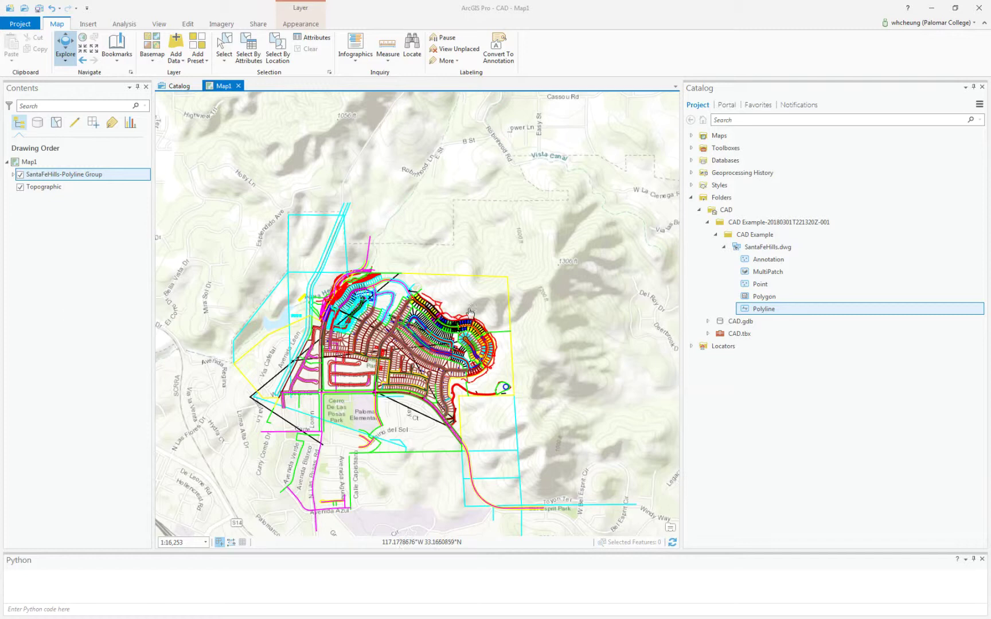
Expand the SantaFeHills-Polyline Group and set SantaFeHills-Polyline as the input layer of Select Layer By Attribute
click(13, 174)
scroll(54, 254, down, 2)
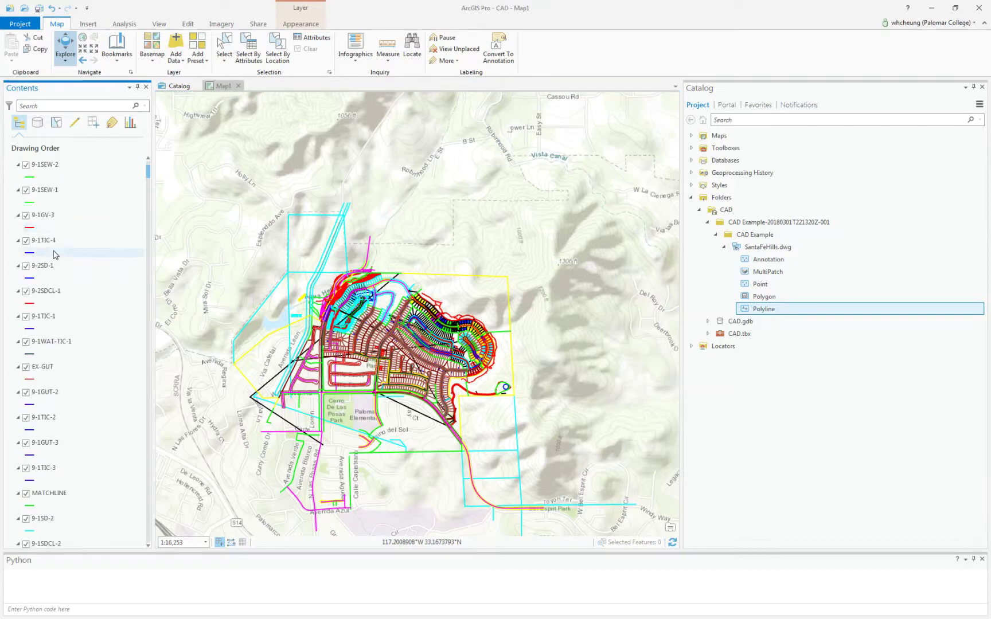
scroll(55, 255, down, 6)
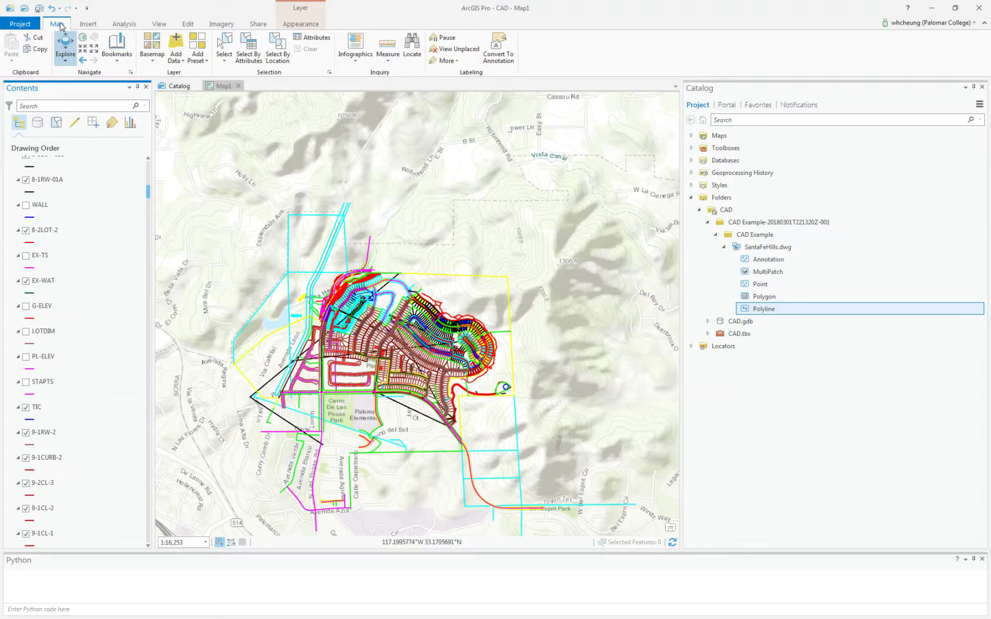
click(250, 58)
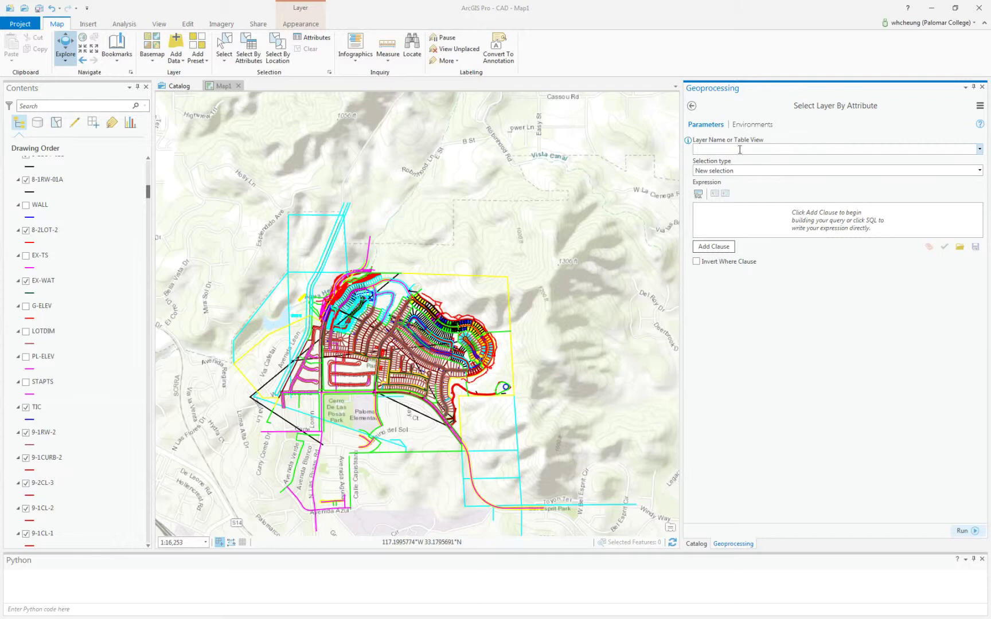
click(978, 150)
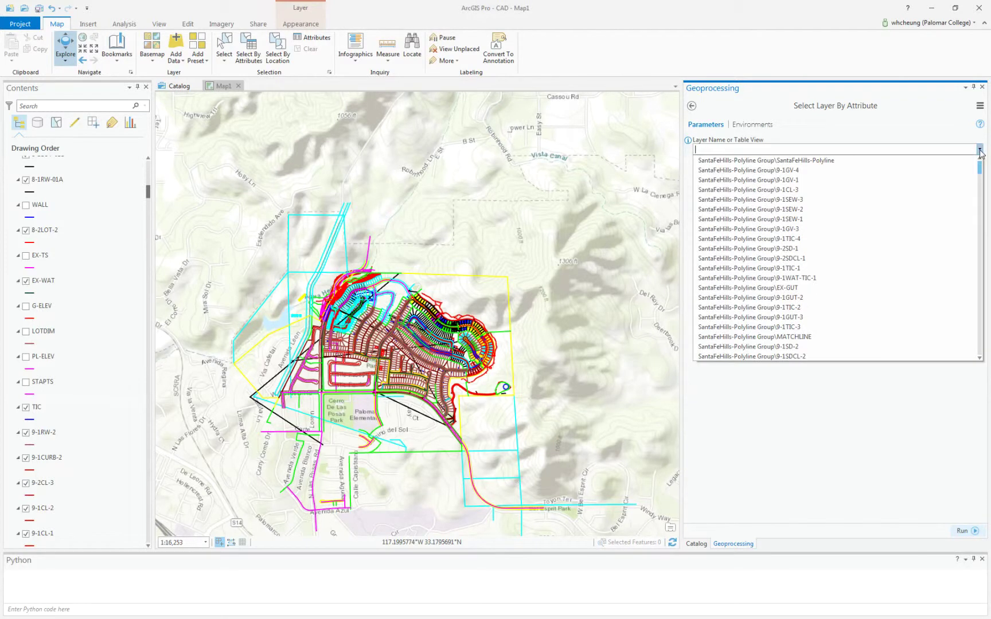
click(816, 161)
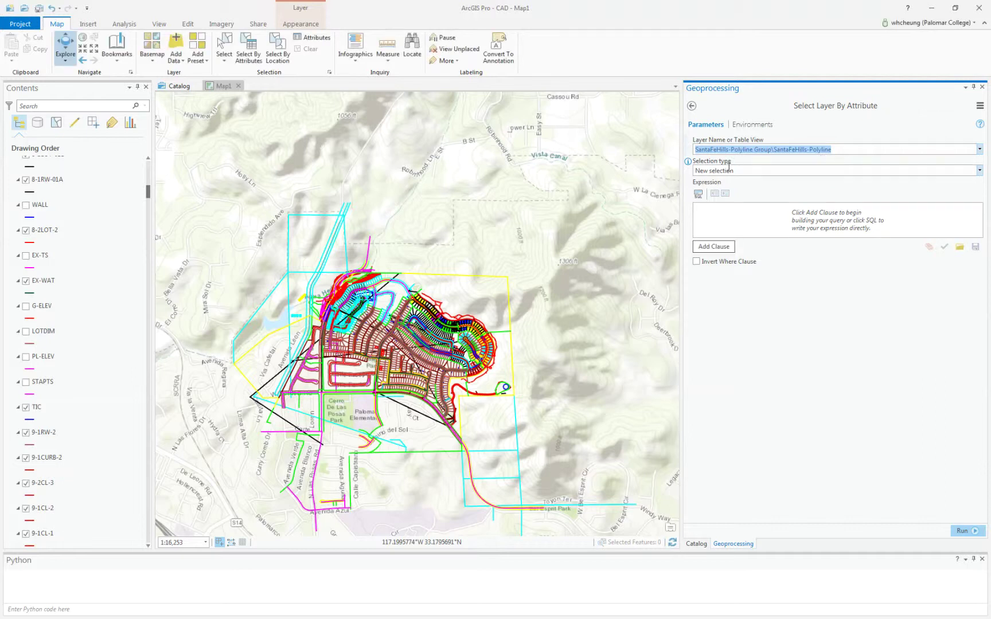
Select the polylines whose Layer is equal to DITCH, as a new selection
click(713, 248)
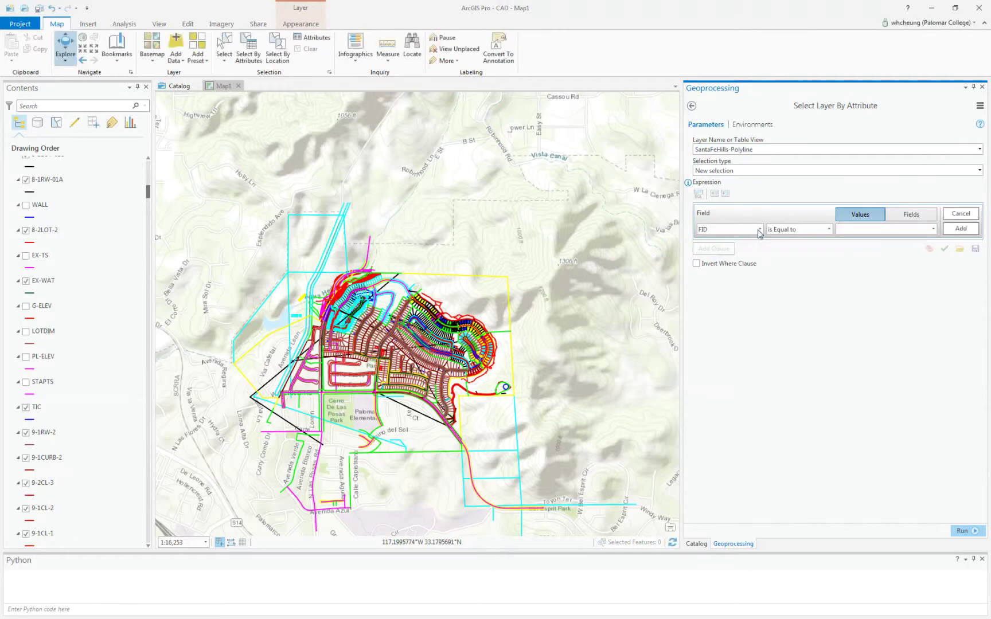
click(760, 230)
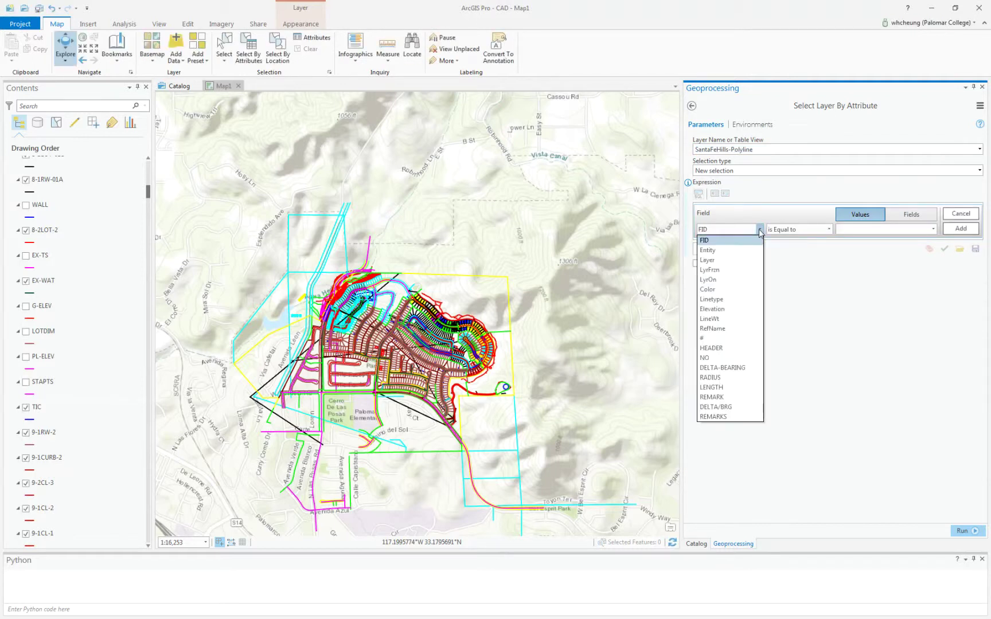
click(747, 261)
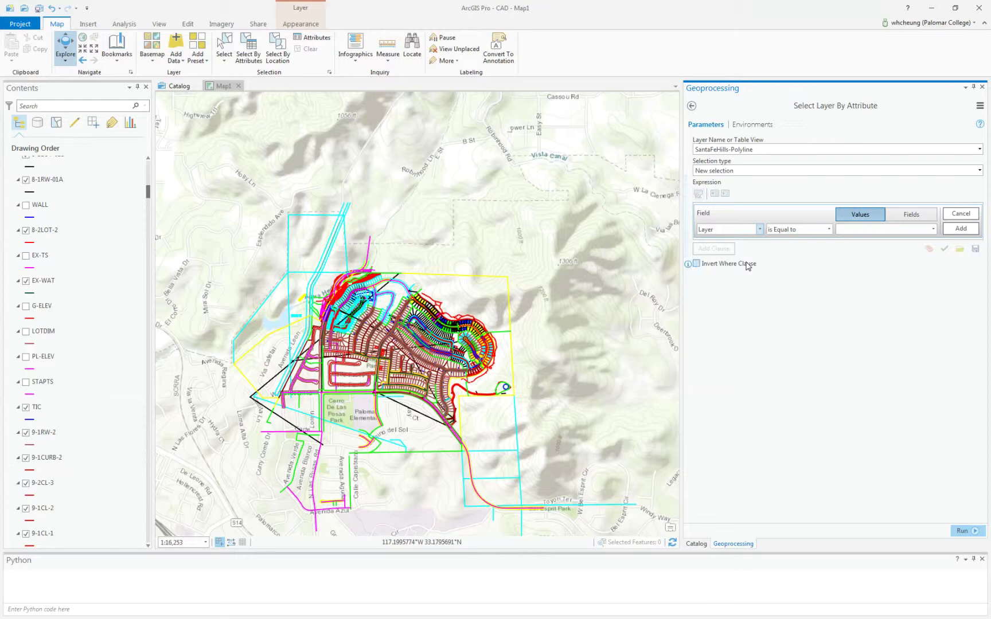
click(933, 230)
scroll(900, 310, down, 10)
scroll(929, 312, down, 15)
scroll(925, 390, down, 8)
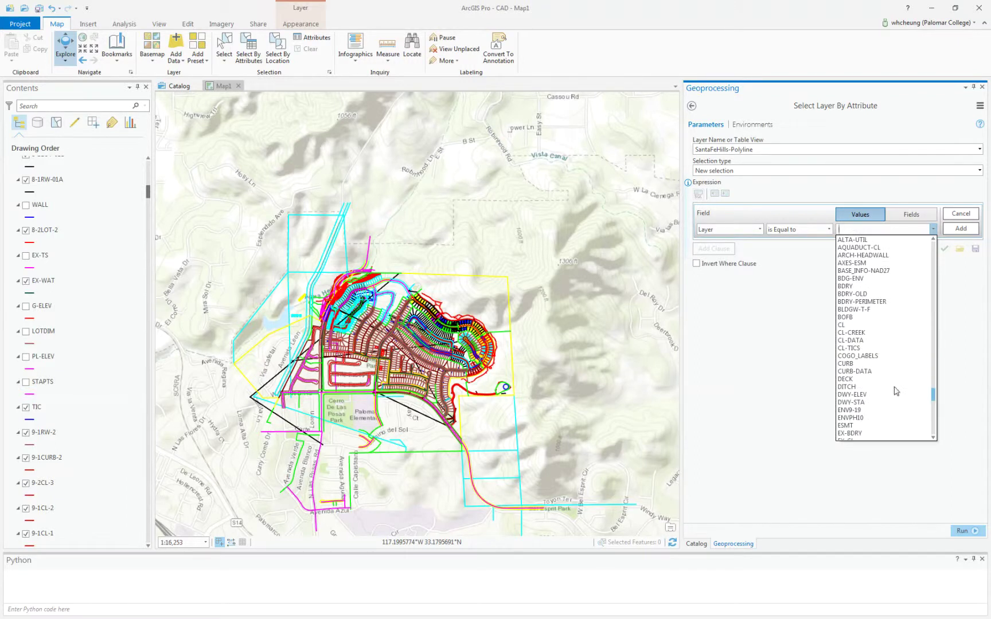
click(846, 388)
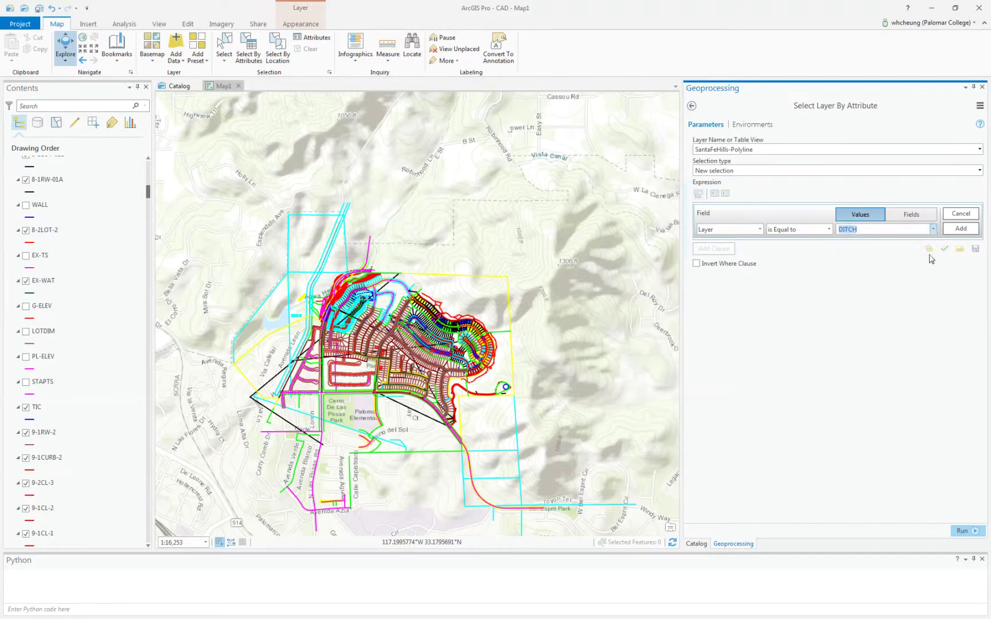
click(959, 229)
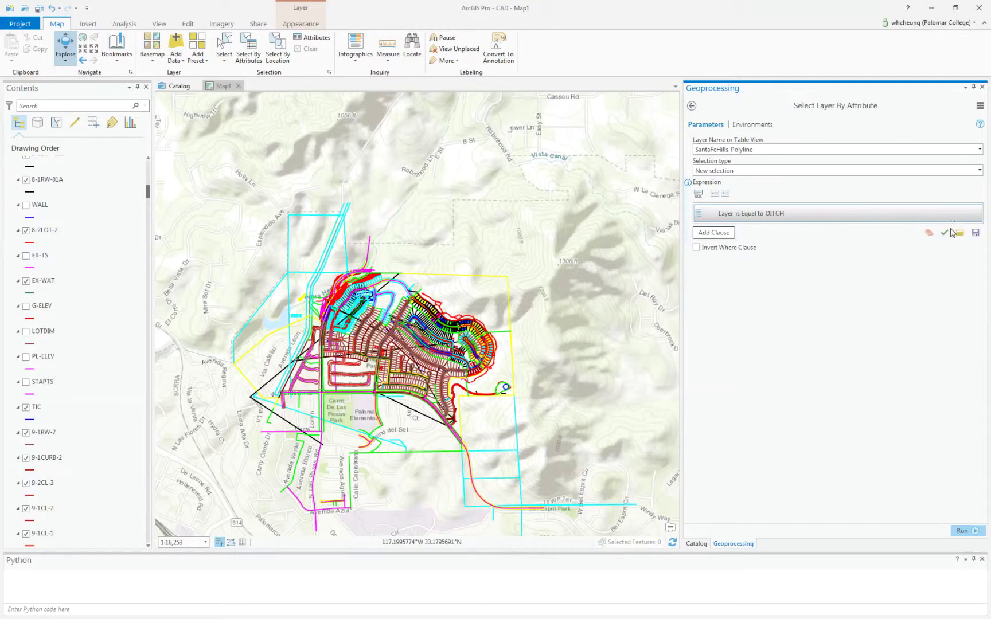
click(959, 531)
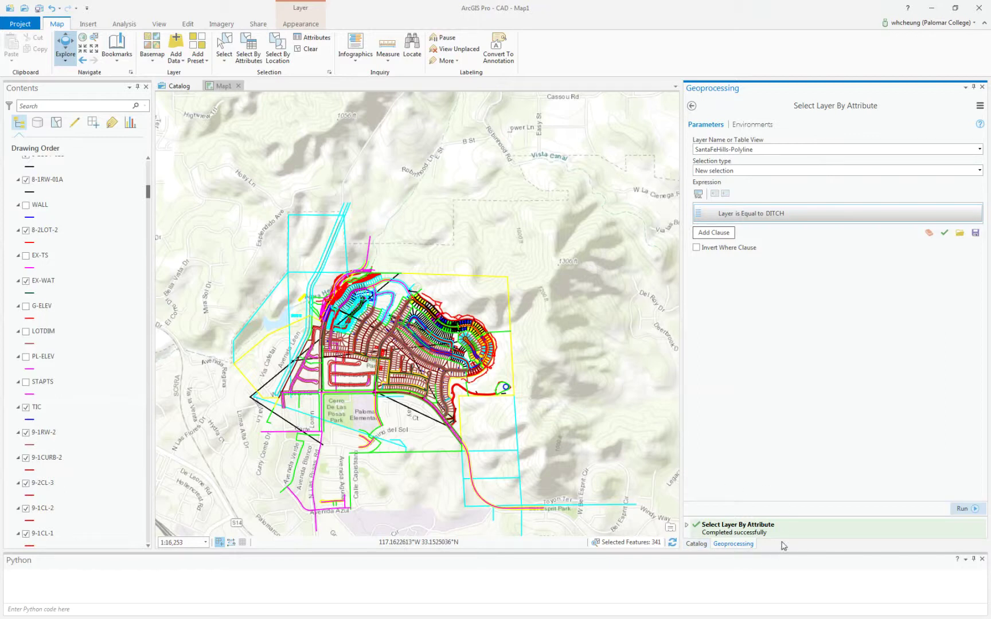
Remove sublayers 9-1GV-4 through 061402FC from the SantaFeHills-Polyline Group and turn on the SantaFeHills-Polyline layer
drag(144, 197, 148, 166)
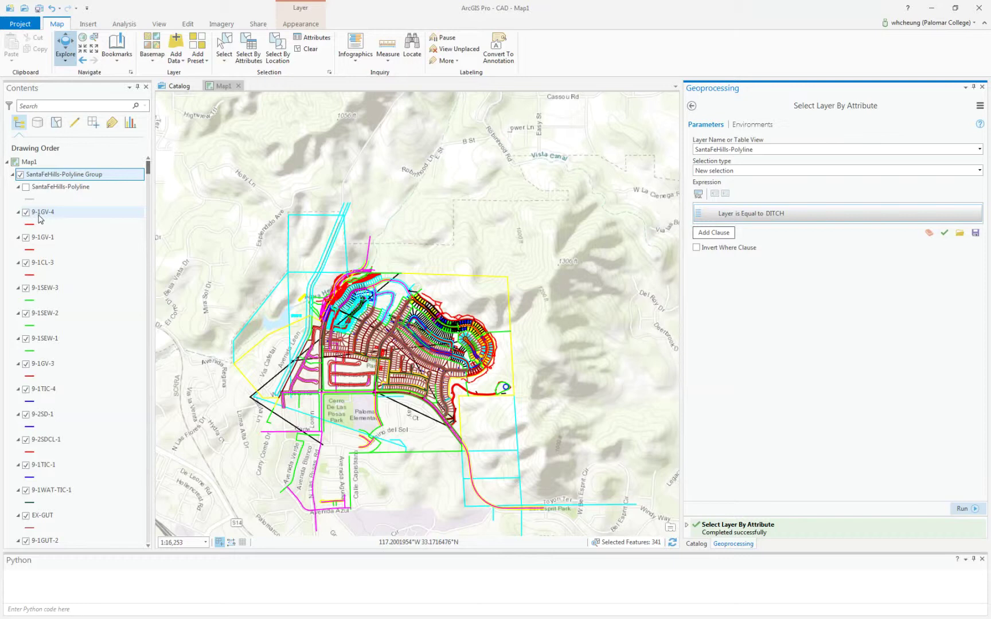
scroll(40, 218, down, 1)
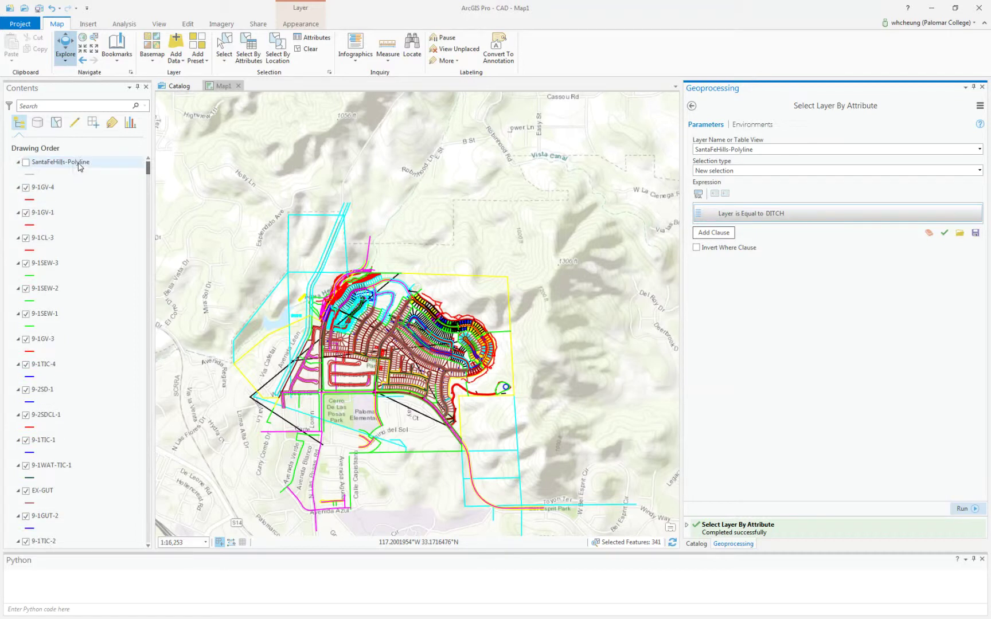
click(45, 189)
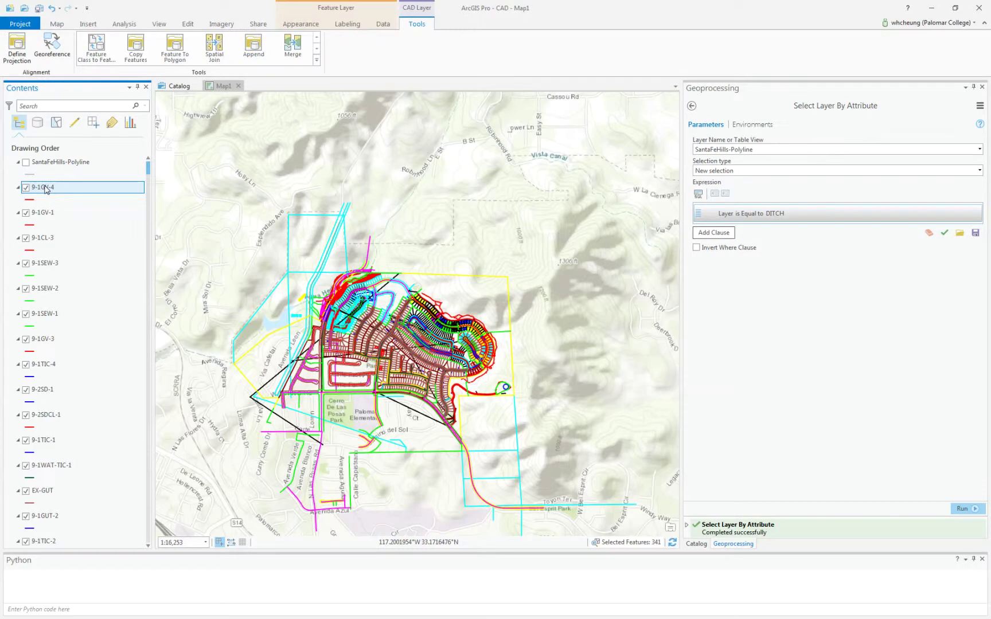
scroll(61, 310, down, 5)
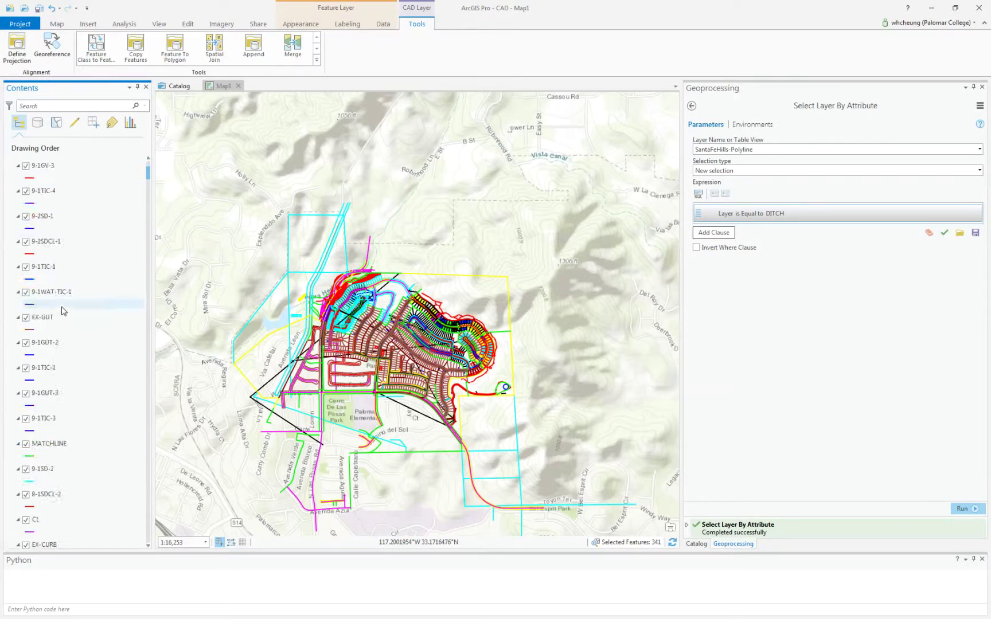
scroll(61, 310, down, 6)
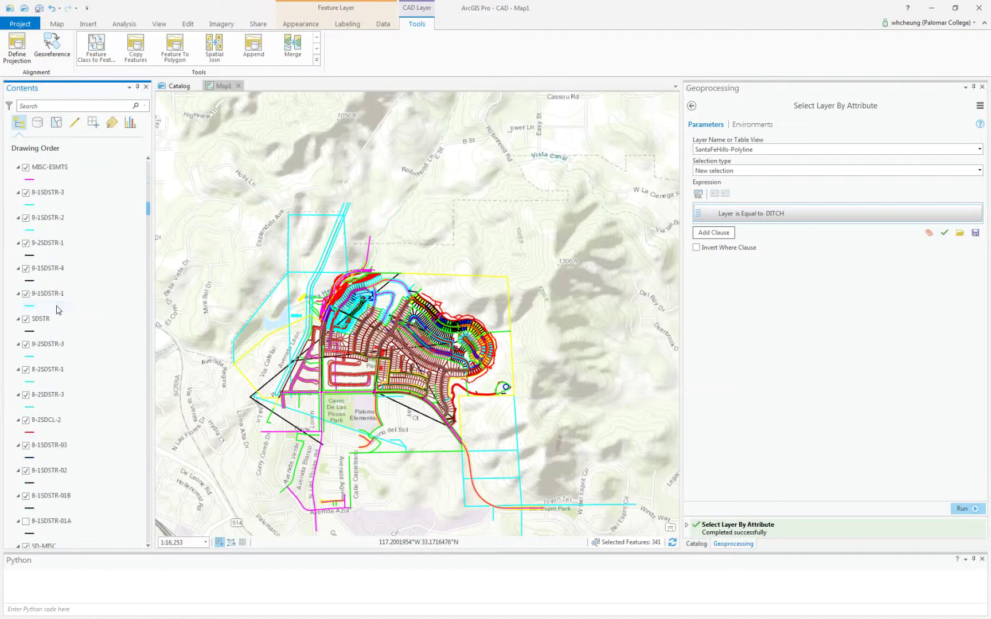
scroll(57, 310, down, 6)
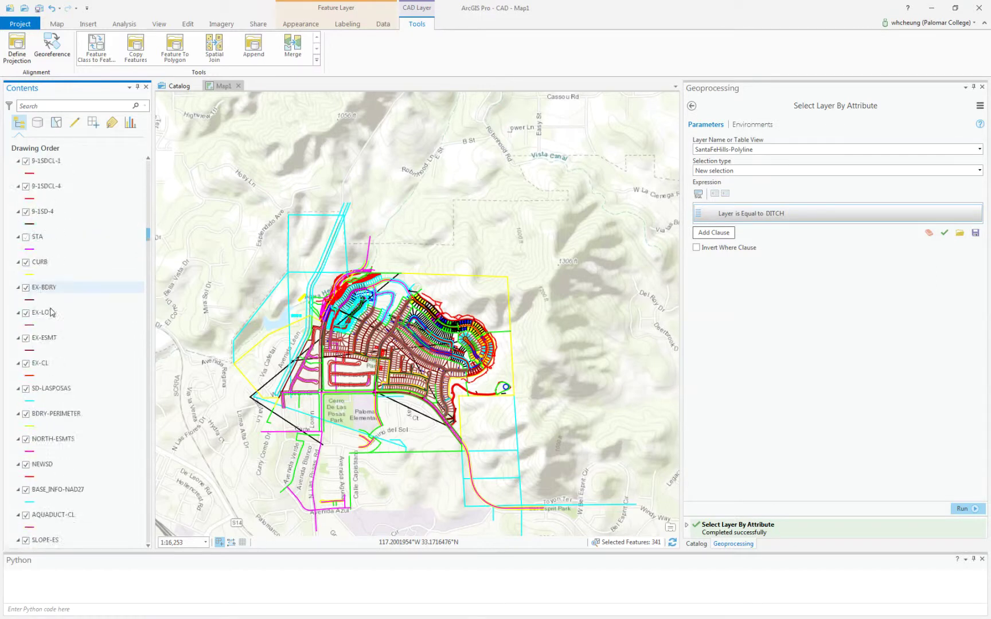
scroll(143, 247, down, 6)
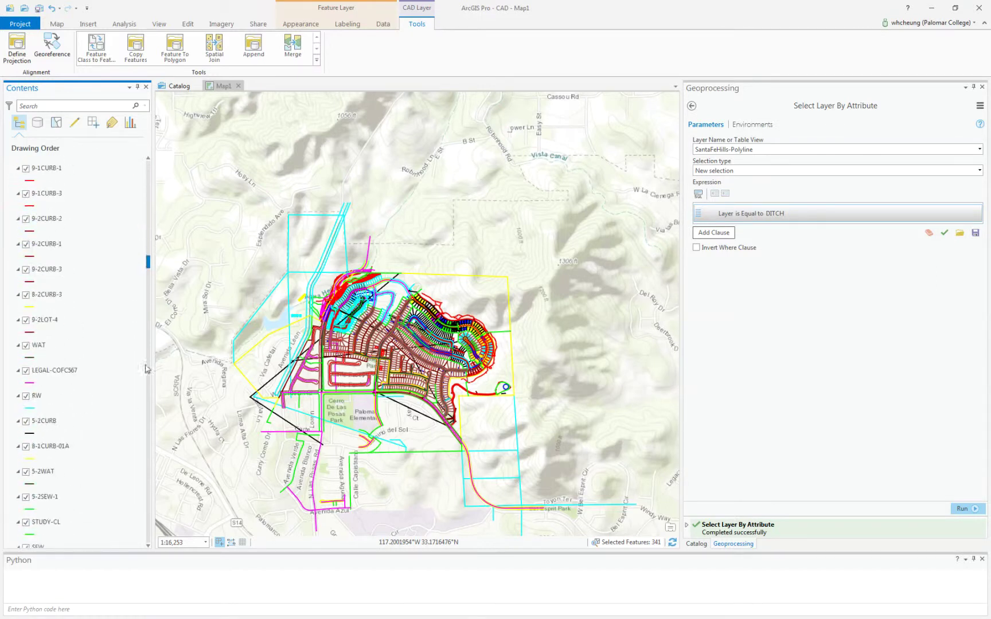
scroll(146, 536, down, 5)
scroll(147, 539, down, 10)
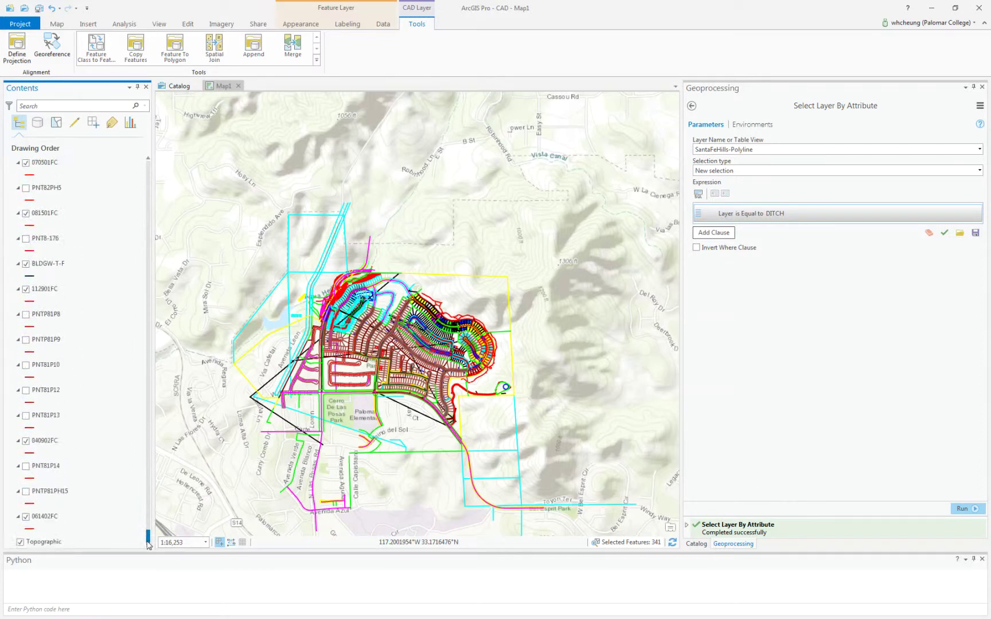
shift+click(57, 515)
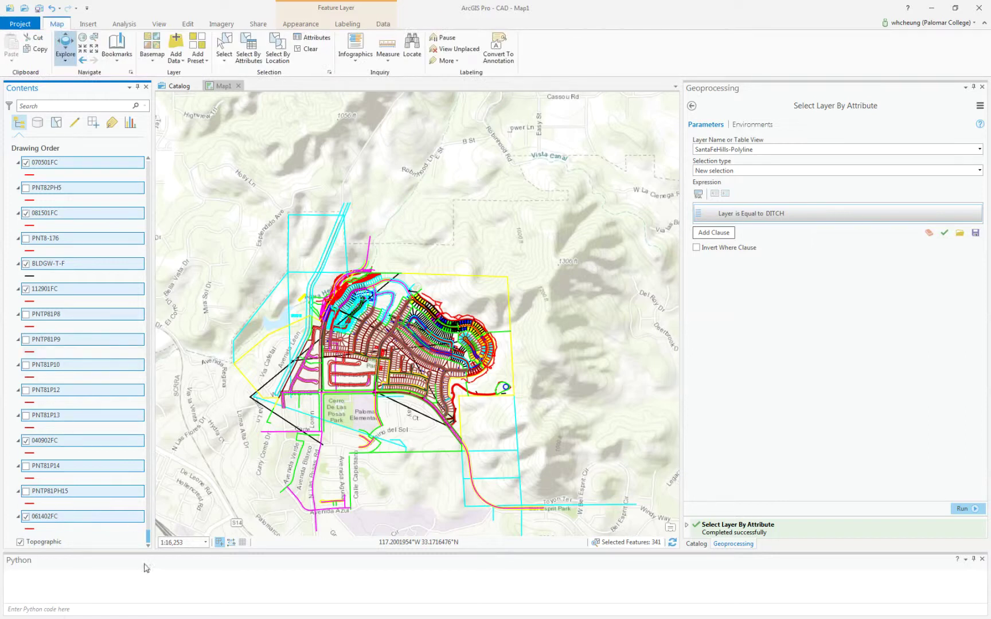
drag(148, 542, 147, 530)
drag(160, 408, 152, 167)
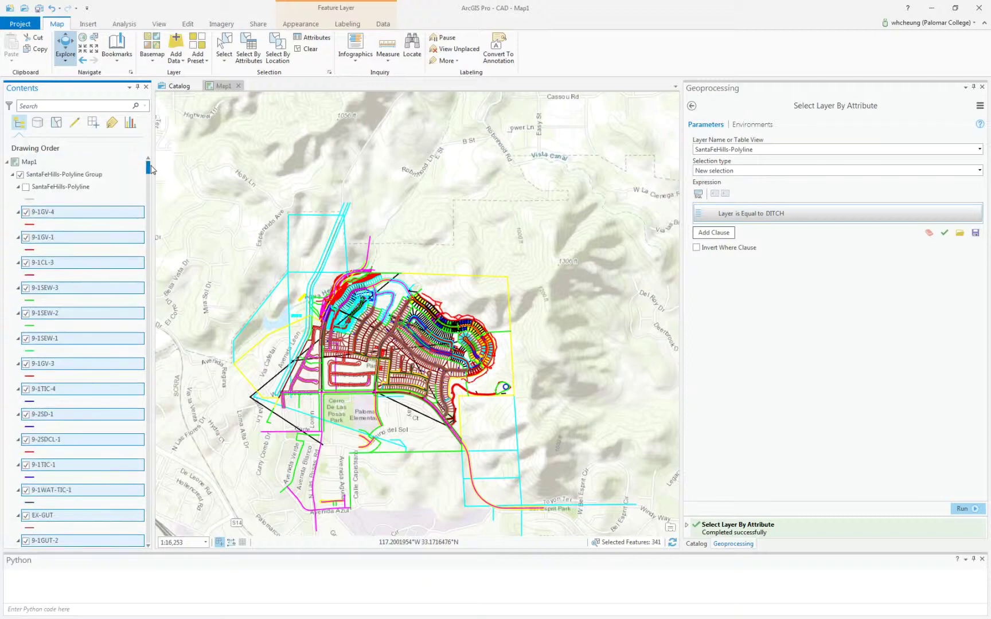
right_click(55, 213)
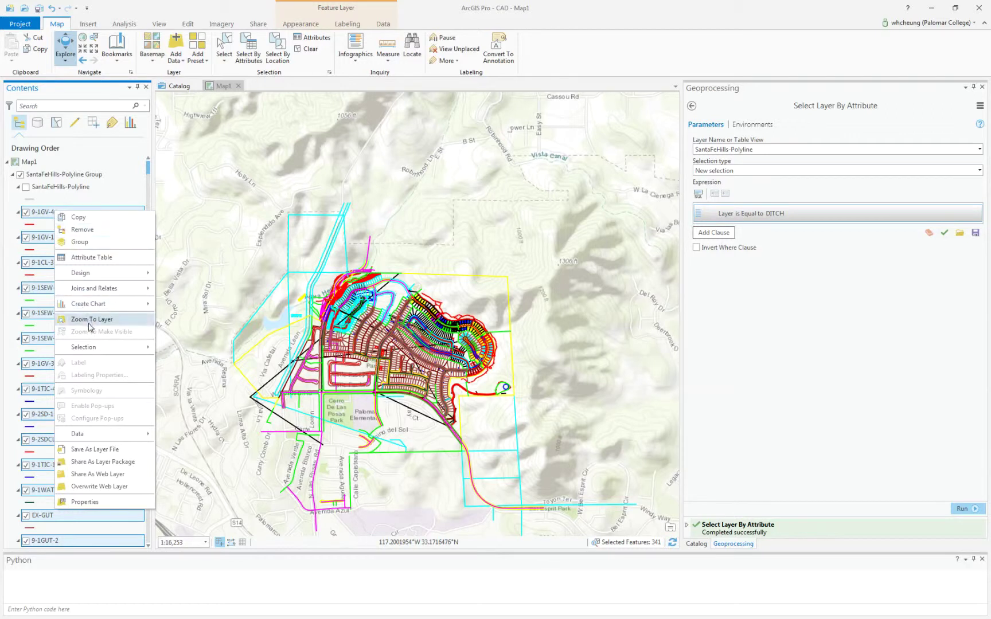
click(90, 231)
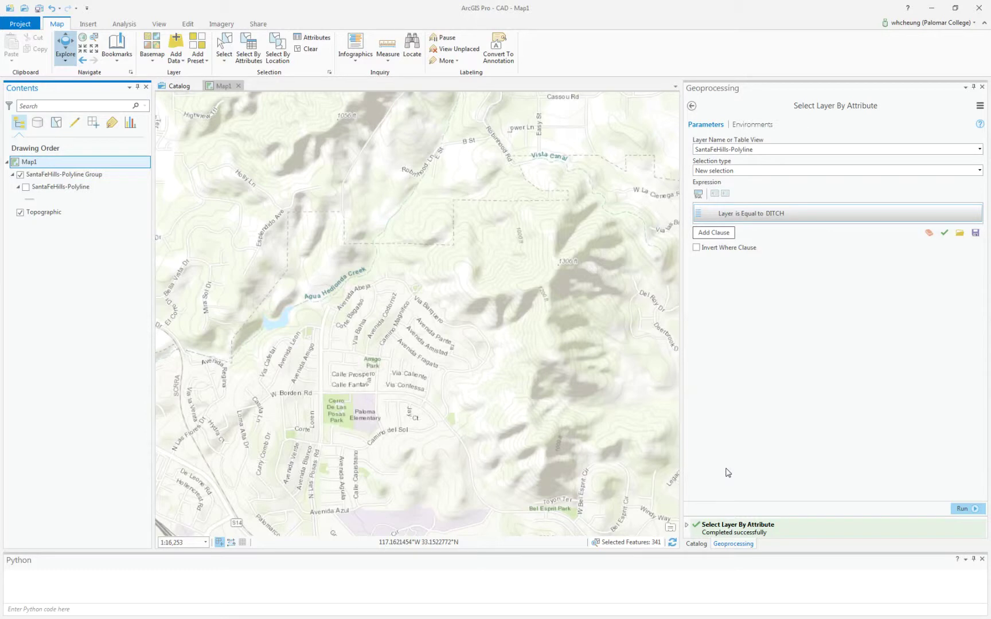
click(25, 187)
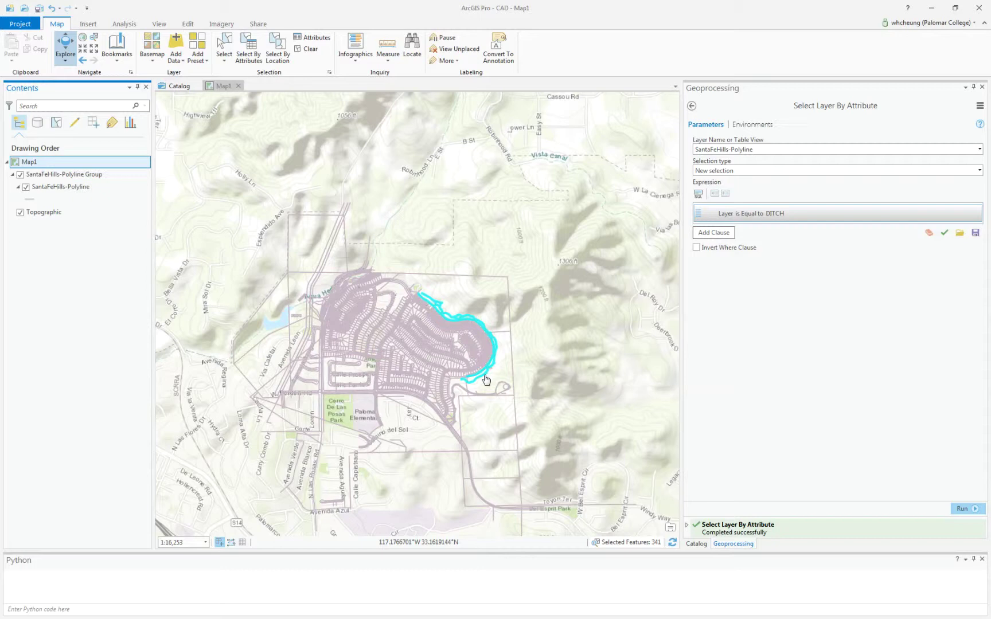
Export the selected SantaFeHills-Polyline features to CAD.gdb as a feature class named ditch
right_click(68, 189)
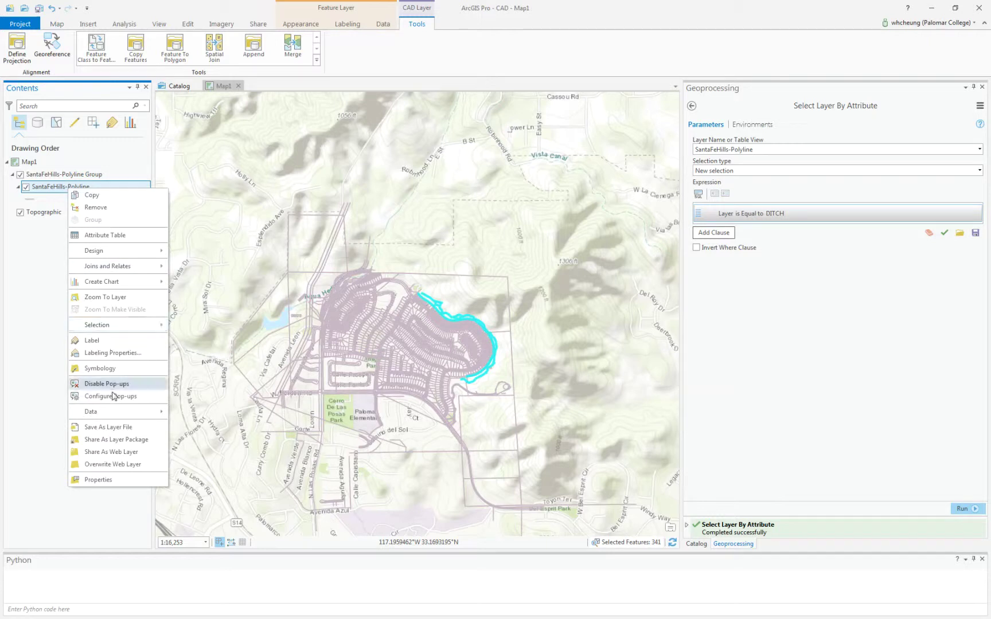
mouse_move(113, 415)
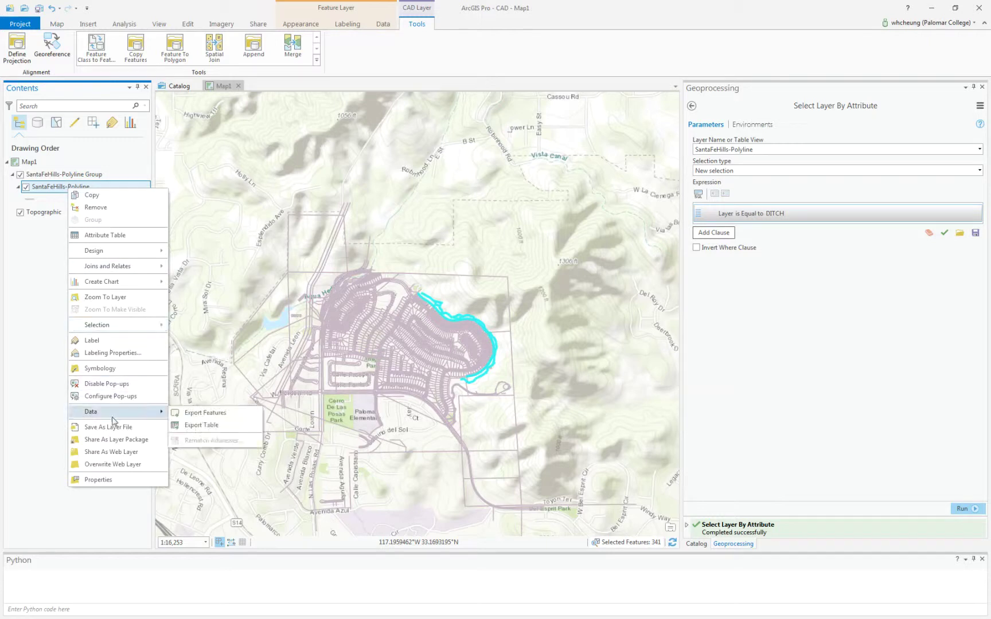
click(194, 414)
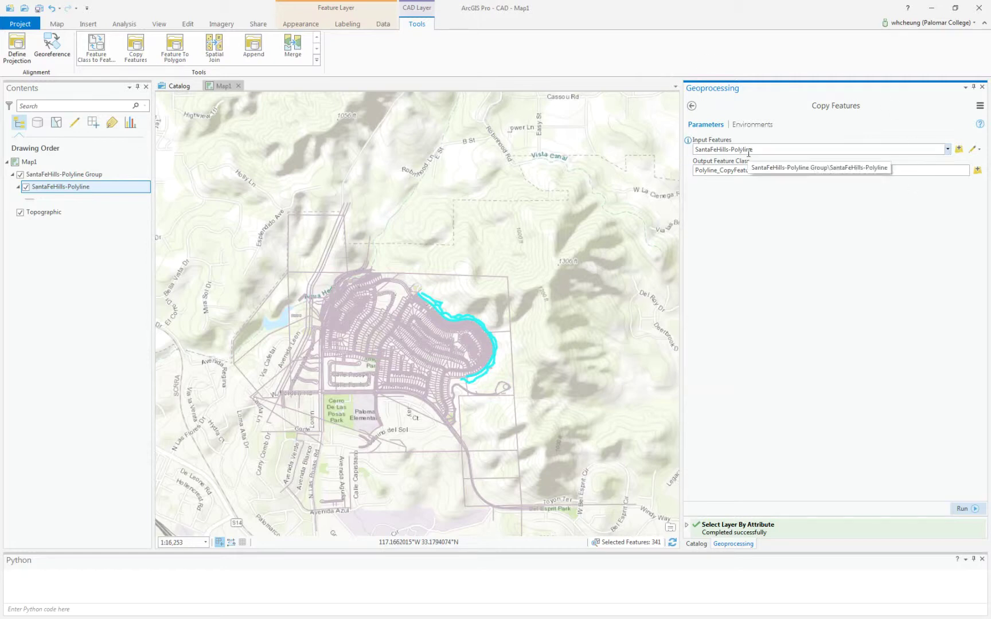
click(964, 172)
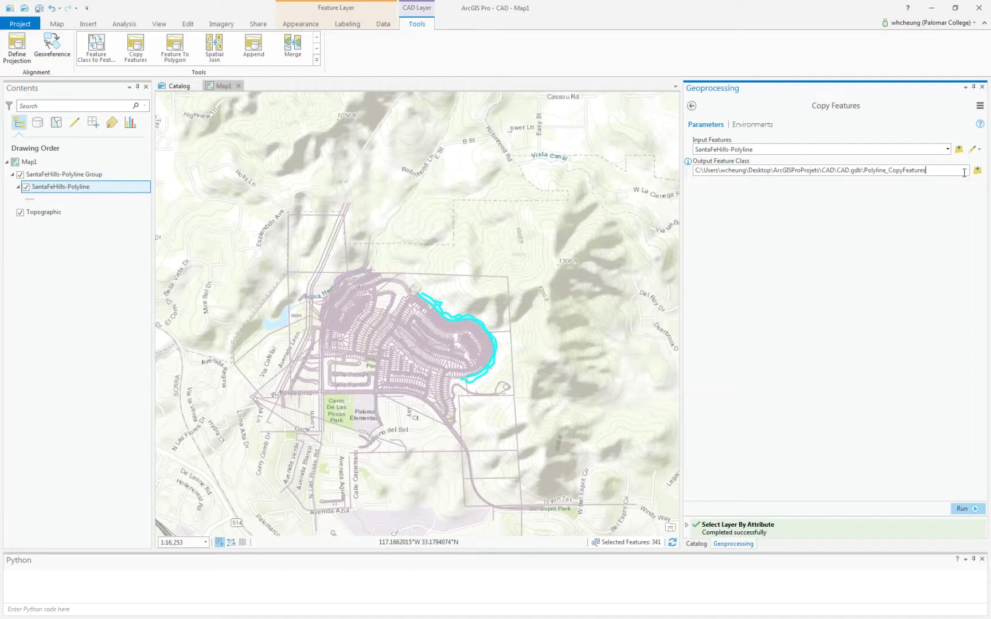
click(864, 171)
shift+click(953, 170)
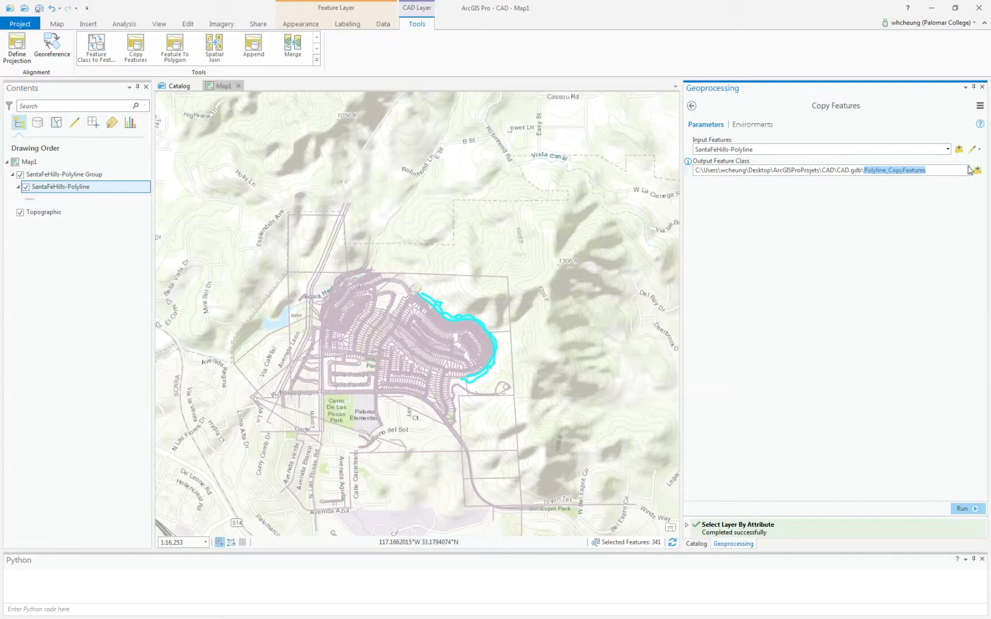
text(ditch)
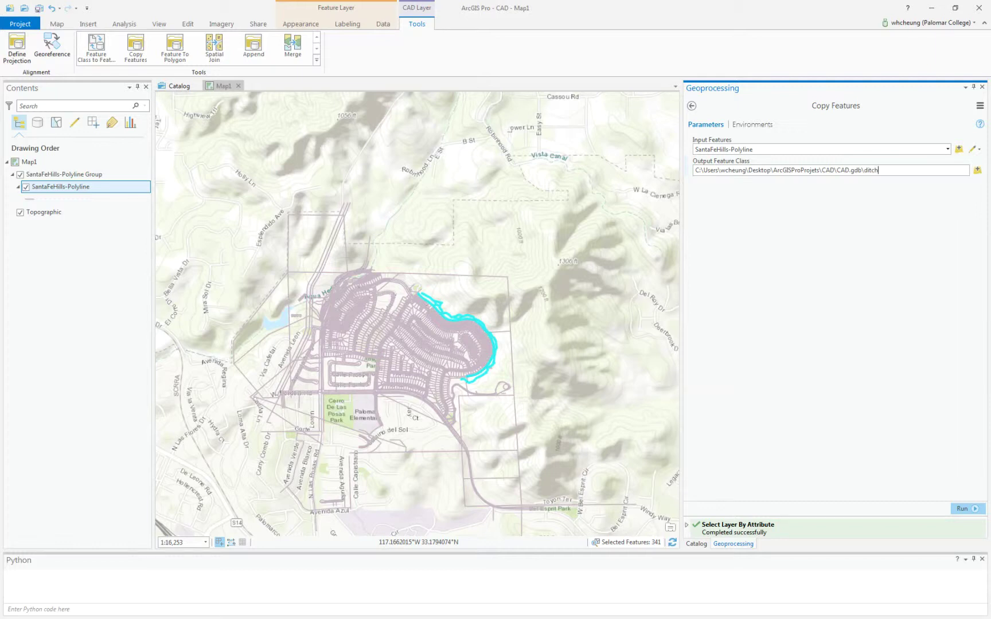
click(957, 509)
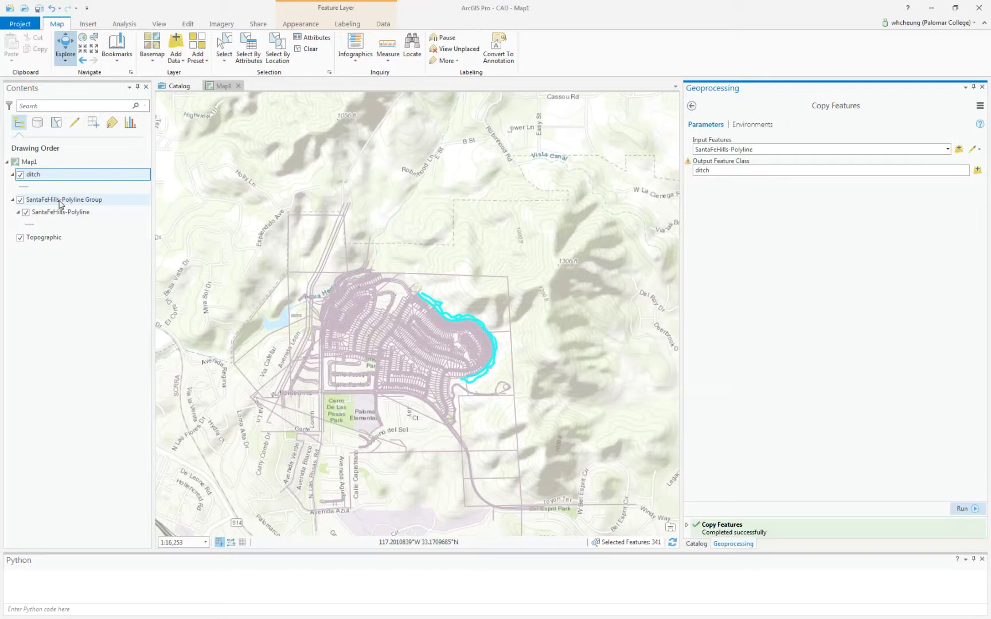
Remove the SantaFeHills-Polyline Group from the map and view the ditch lines up close
right_click(60, 202)
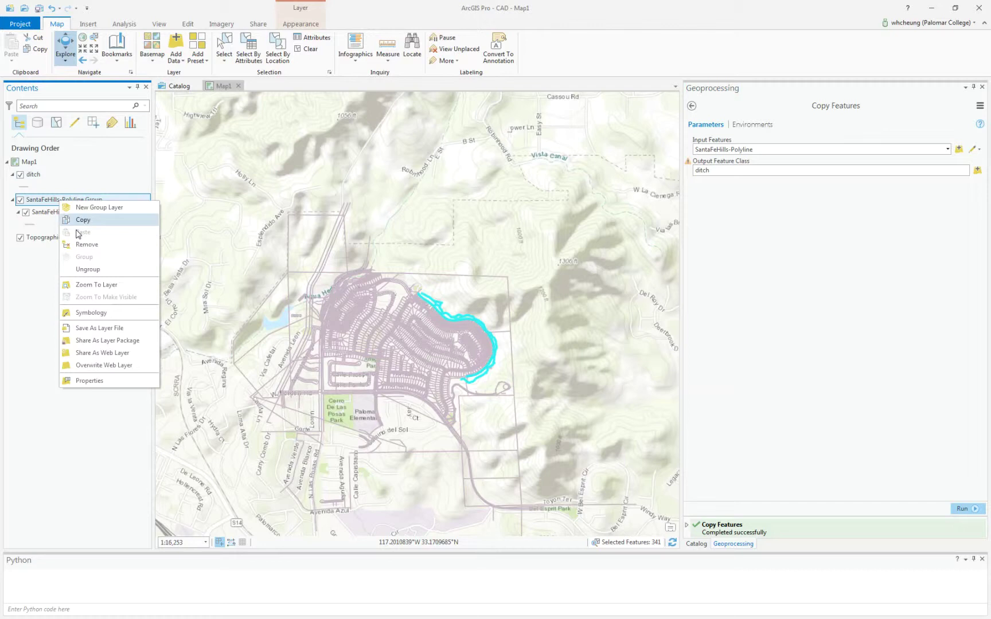
click(82, 244)
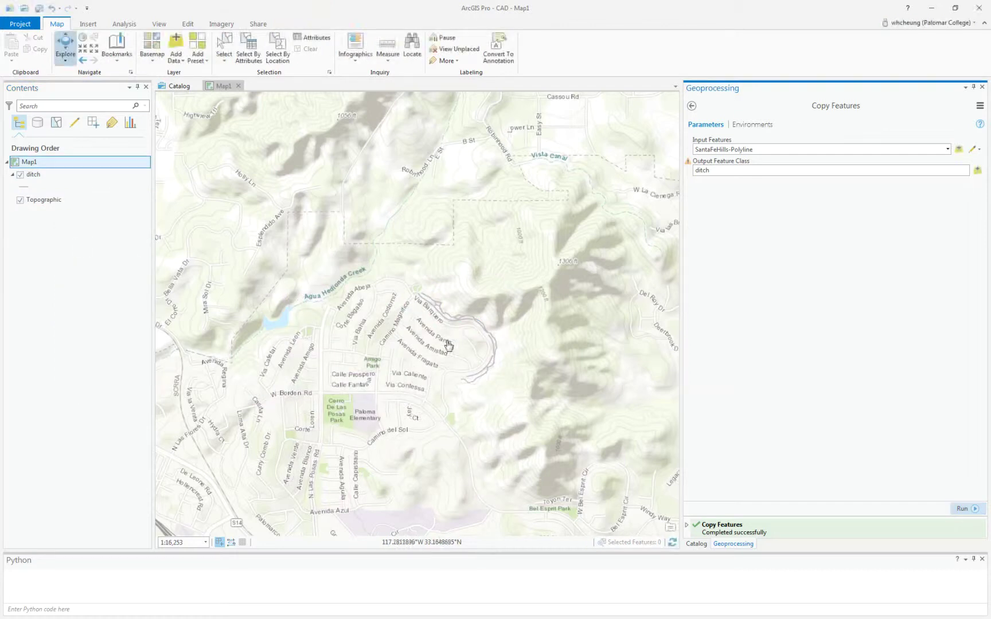
scroll(484, 338, up, 2)
scroll(485, 339, up, 3)
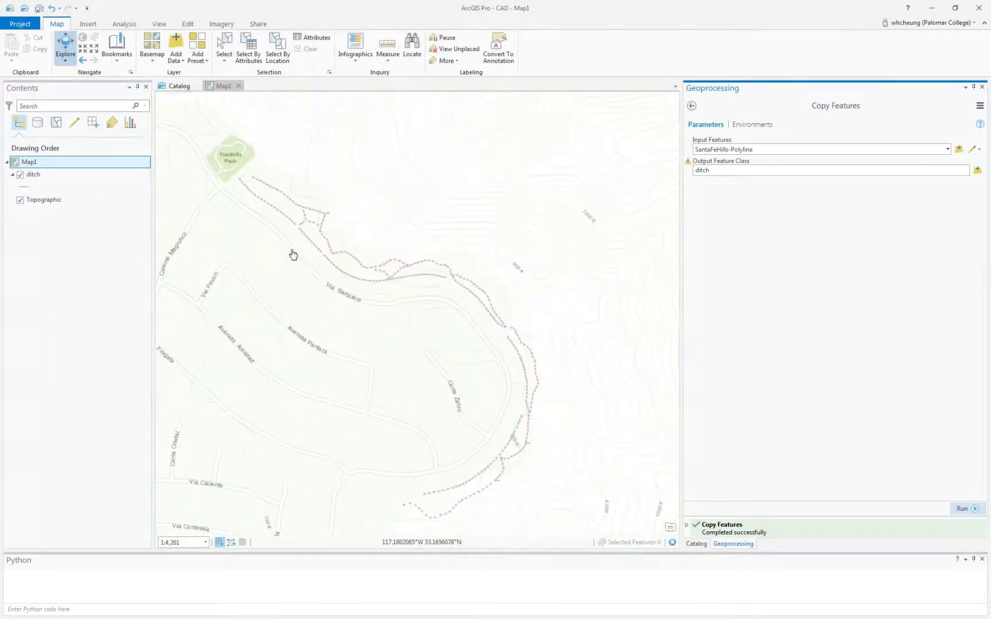